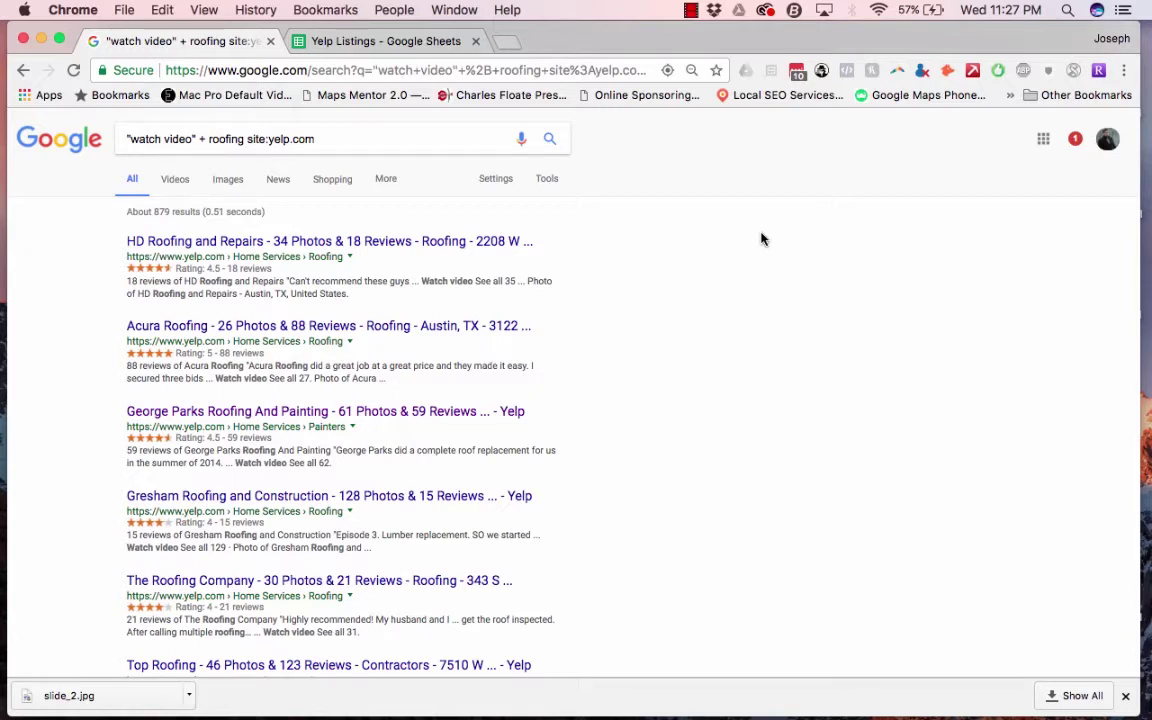
Run Data Miner's Google Search Results – Get All Links recipe with auto pagination, stopping at 30 rows.
right_click(638, 325)
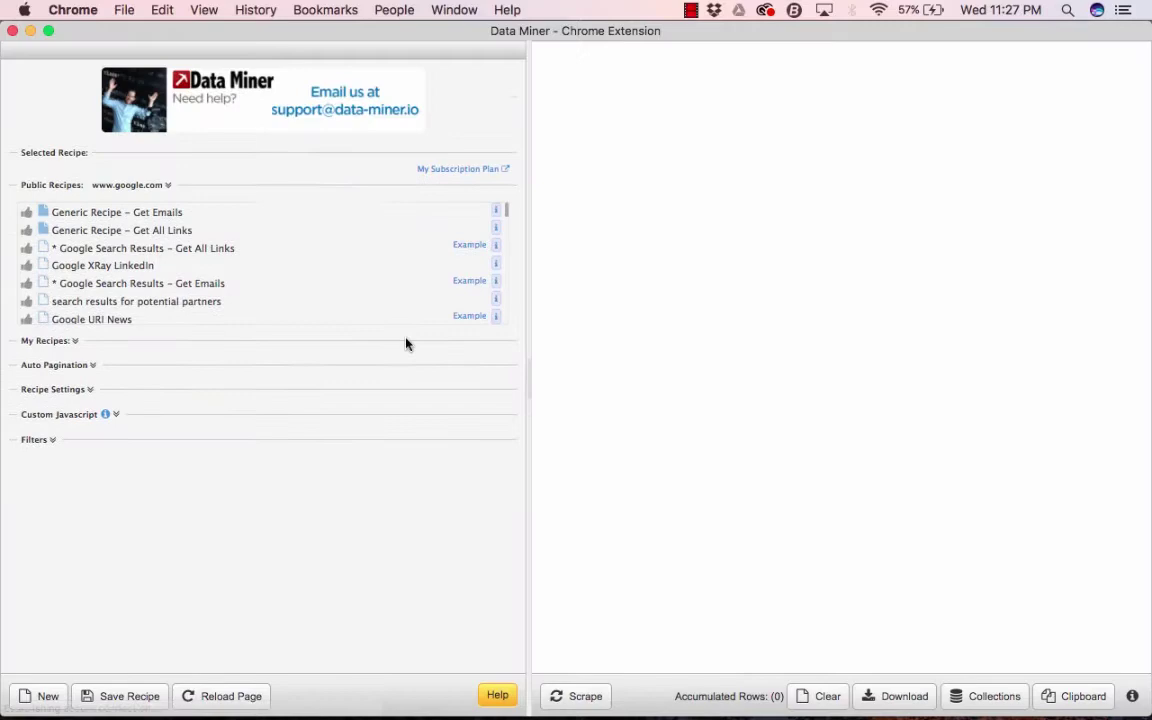
click(176, 249)
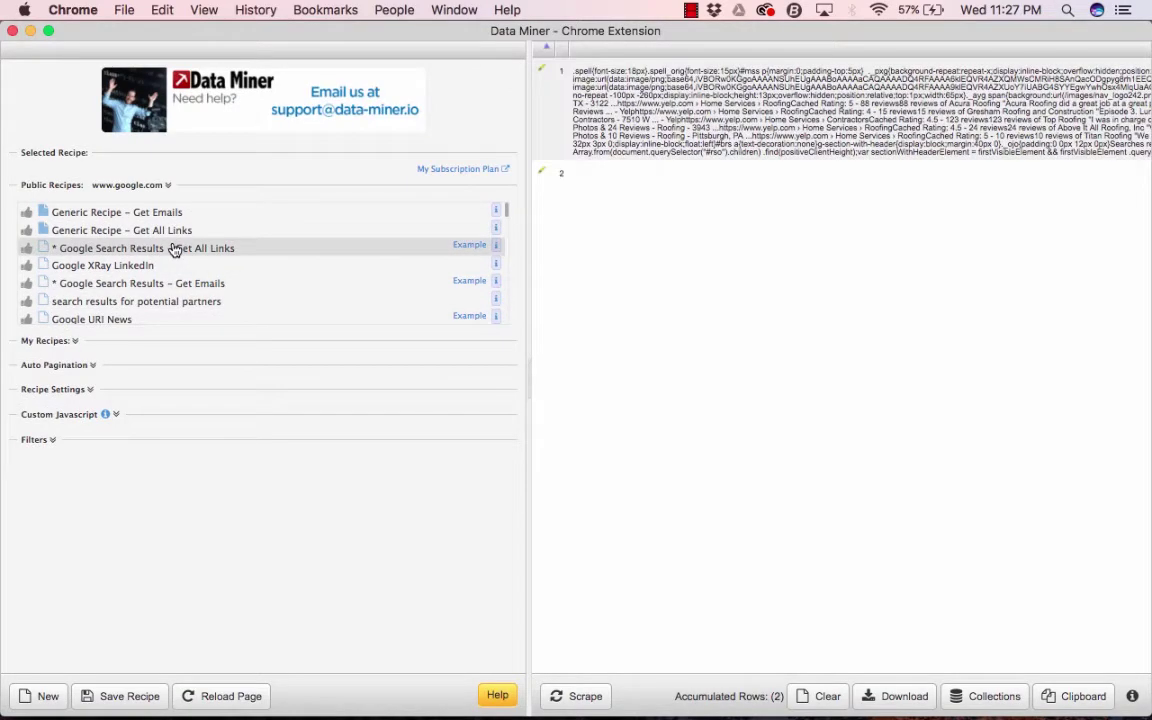
click(176, 249)
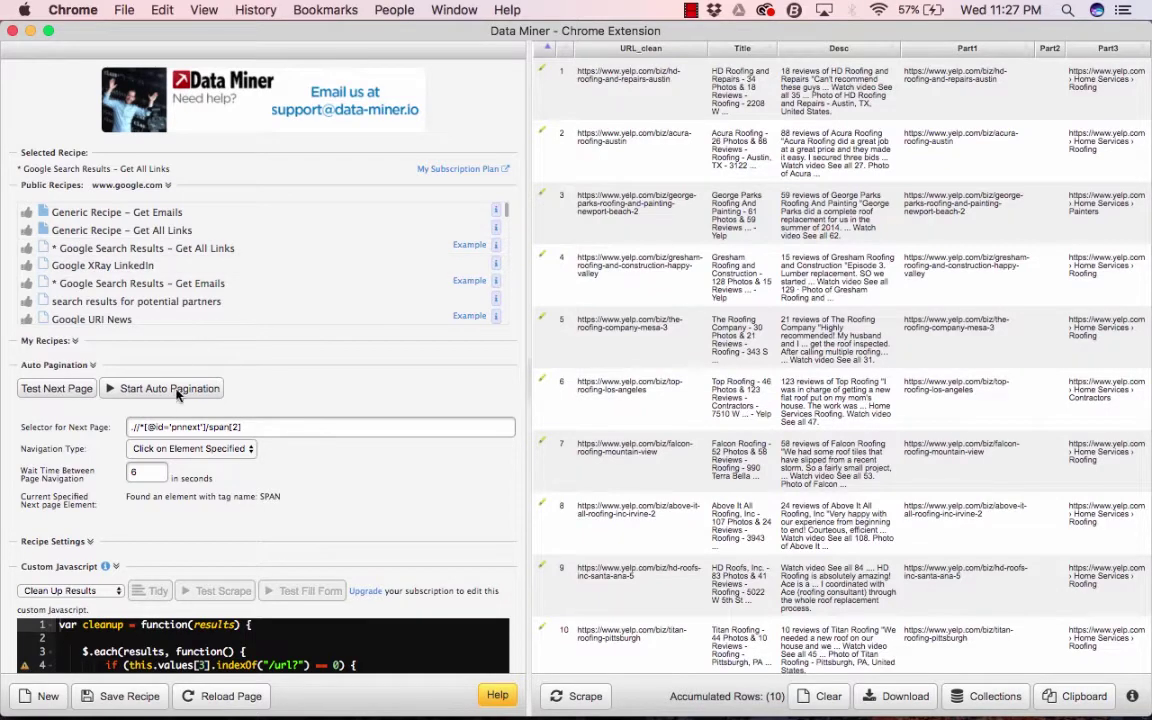
click(172, 397)
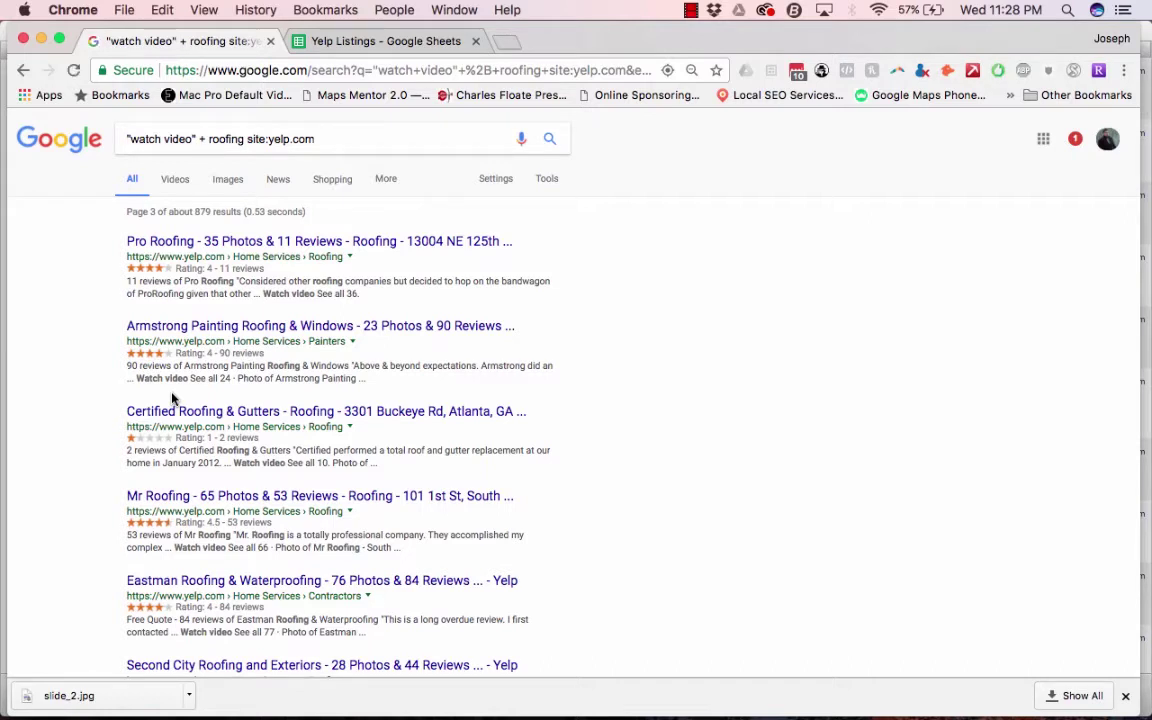
click(172, 402)
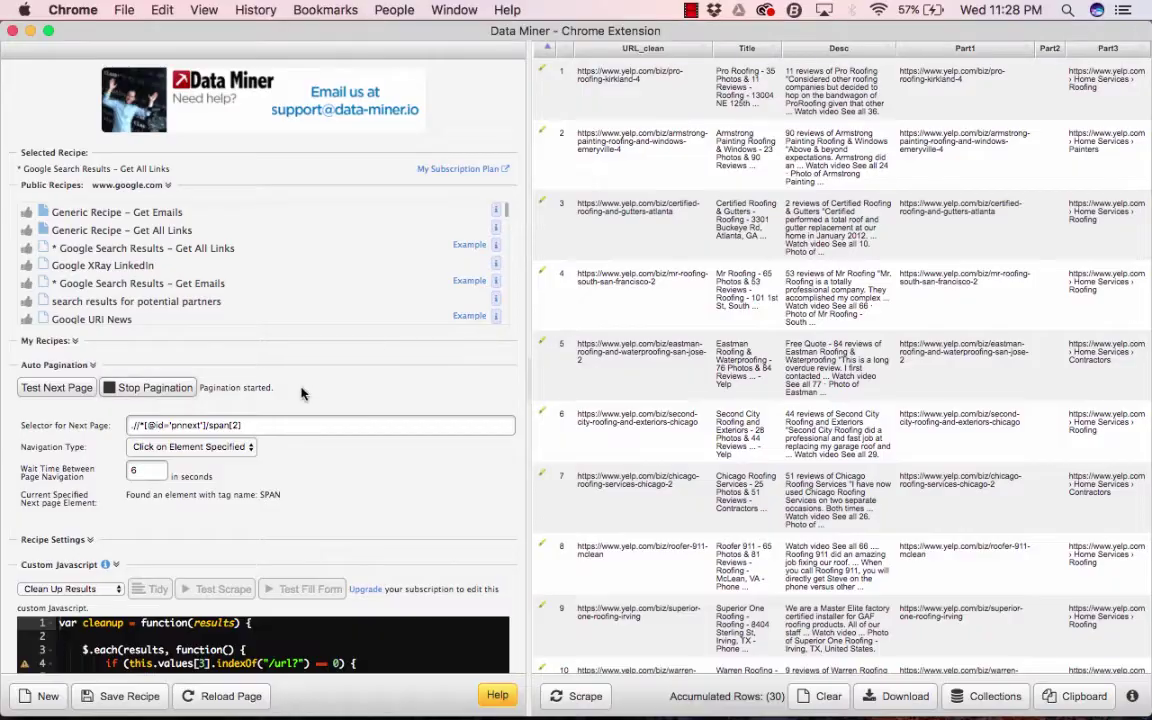
click(150, 388)
key(ctrl+Up)
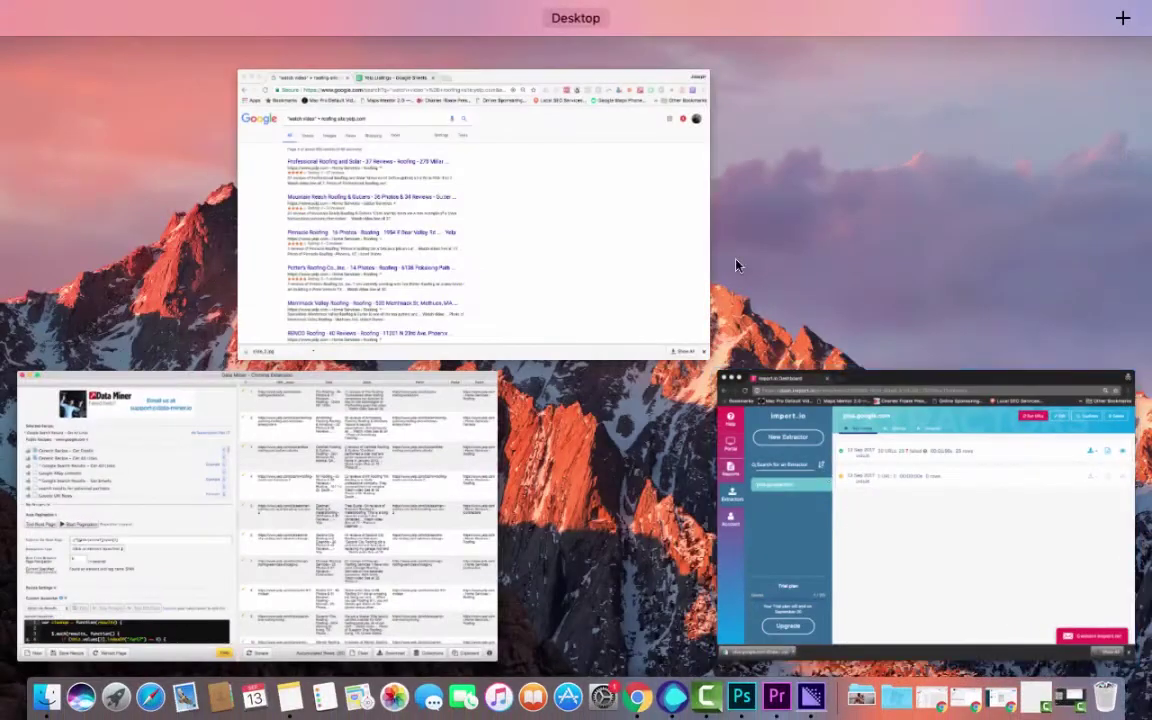
Paste the scraped Yelp listing table into cell A1 of the Yelp Listings sheet.
click(662, 232)
click(373, 40)
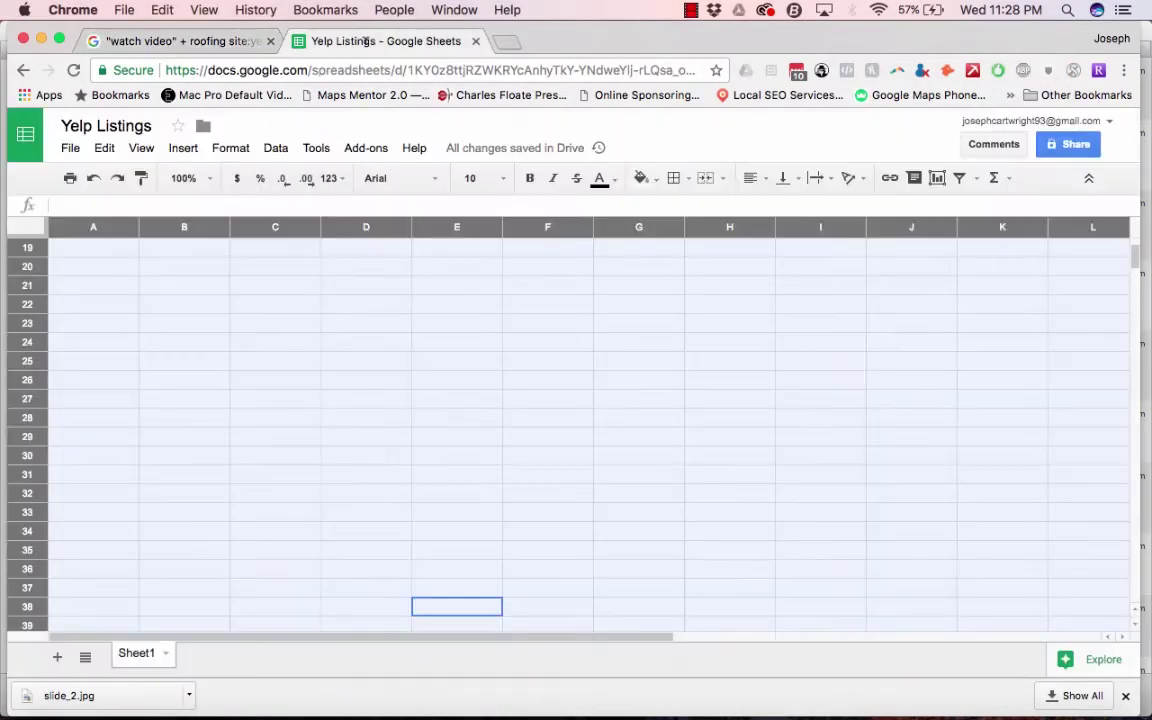
click(92, 252)
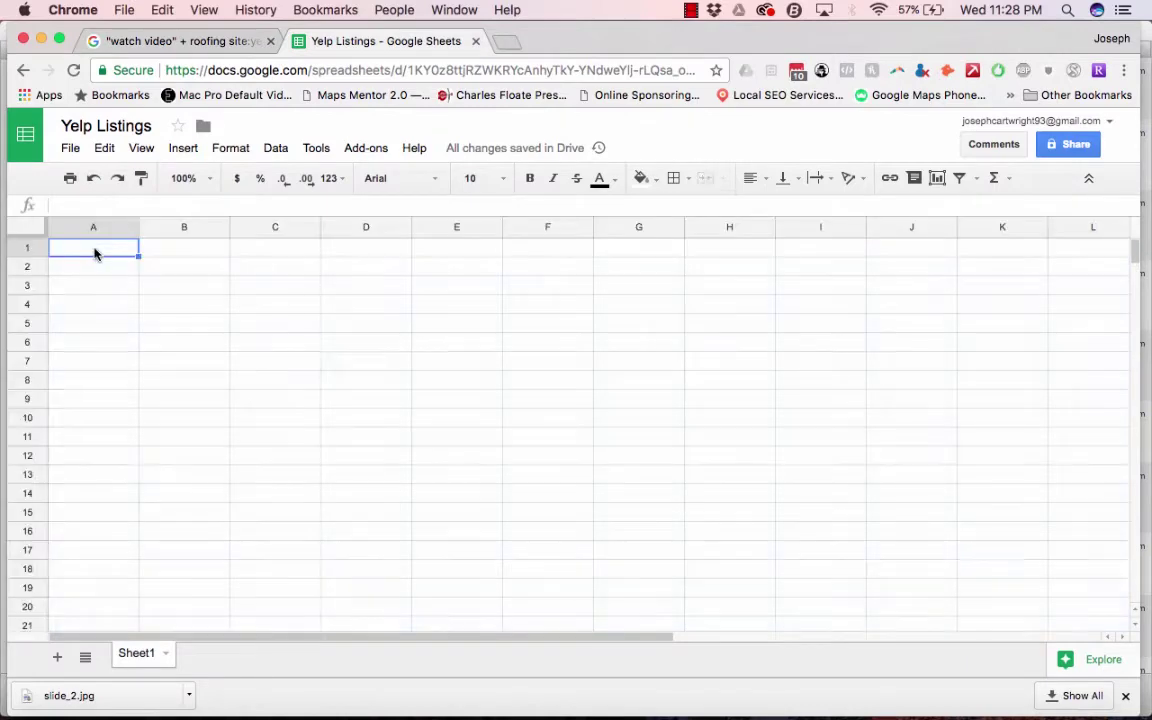
key(ctrl+v)
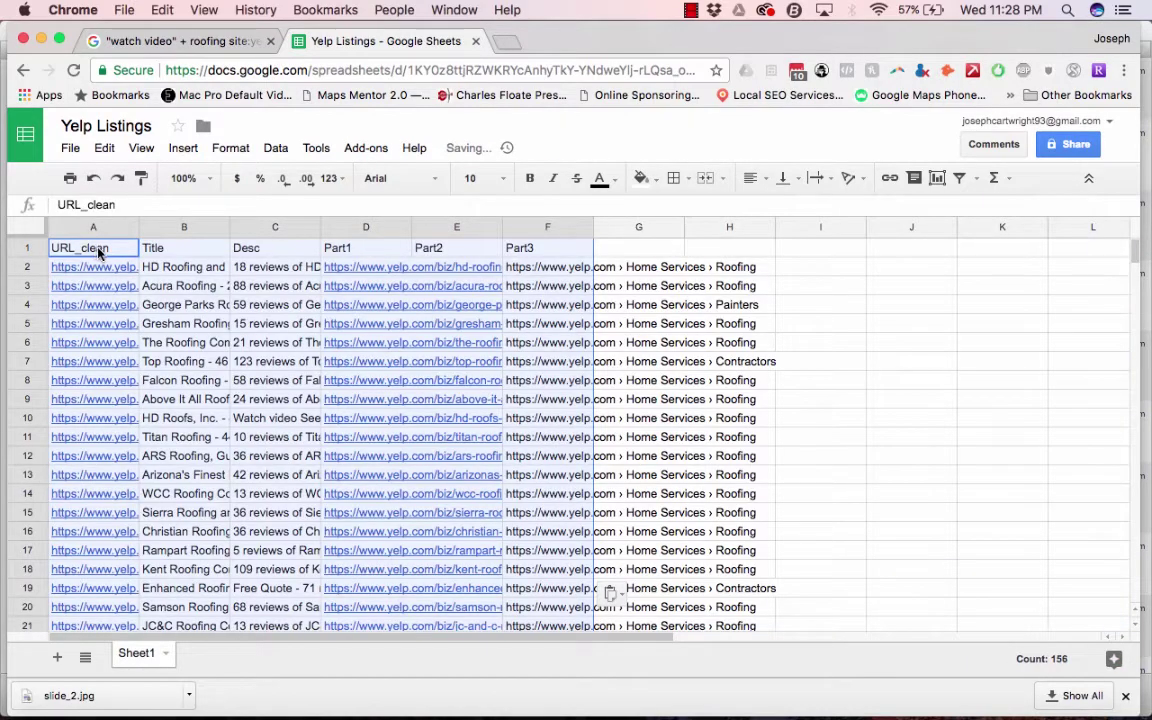
Clear columns B through F so only the URL_clean column remains.
click(342, 228)
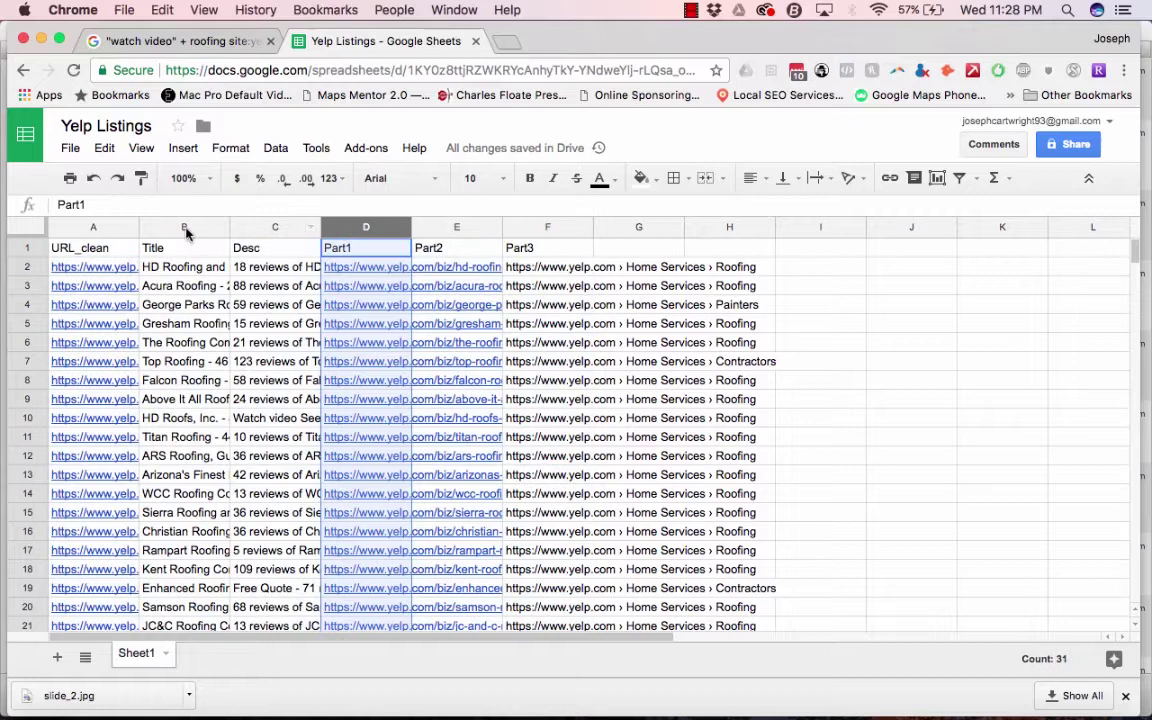
click(176, 226)
shift+click(540, 227)
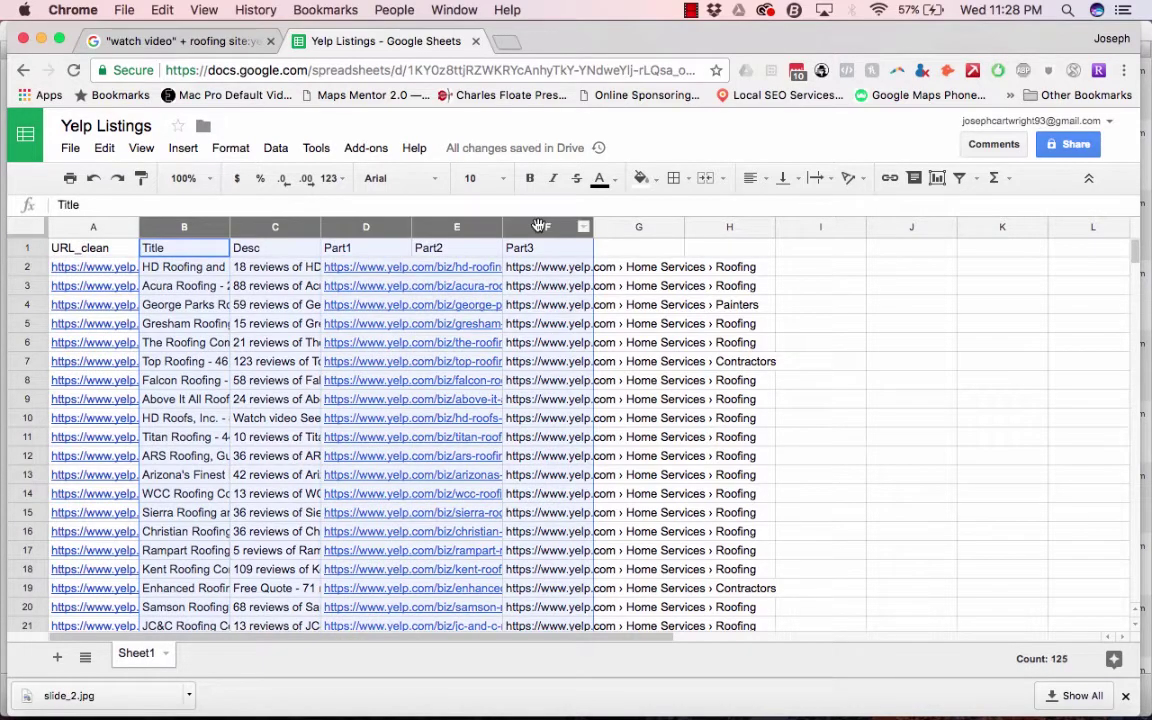
key(Delete)
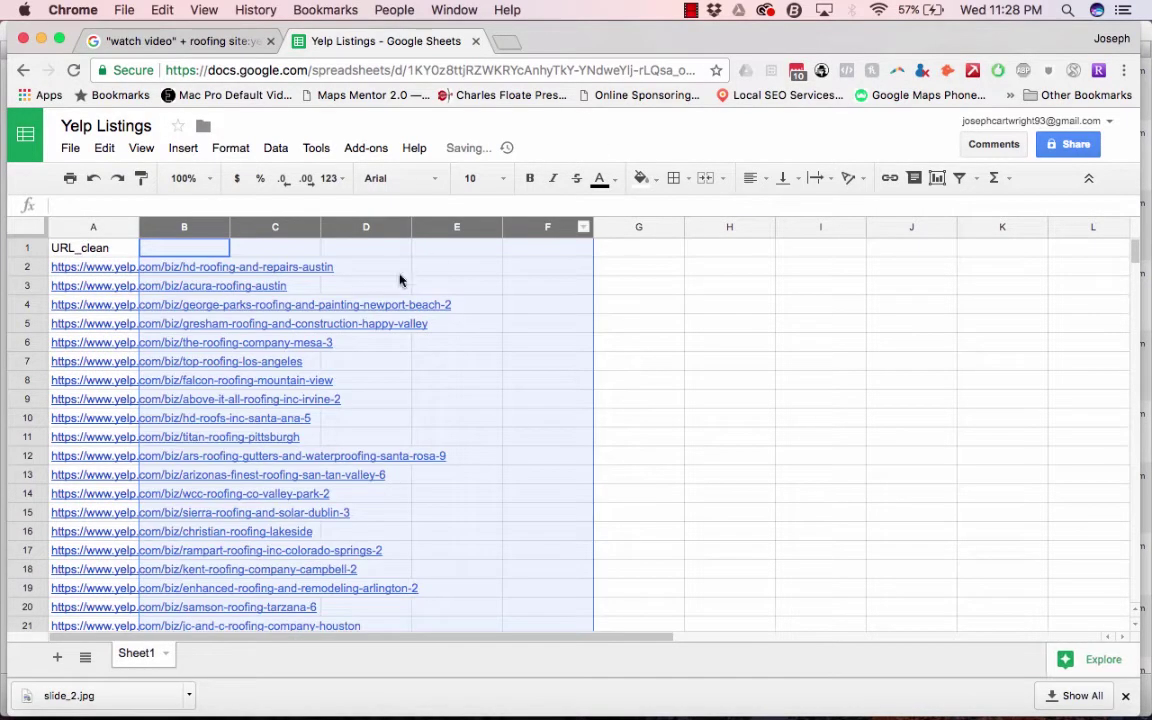
click(86, 268)
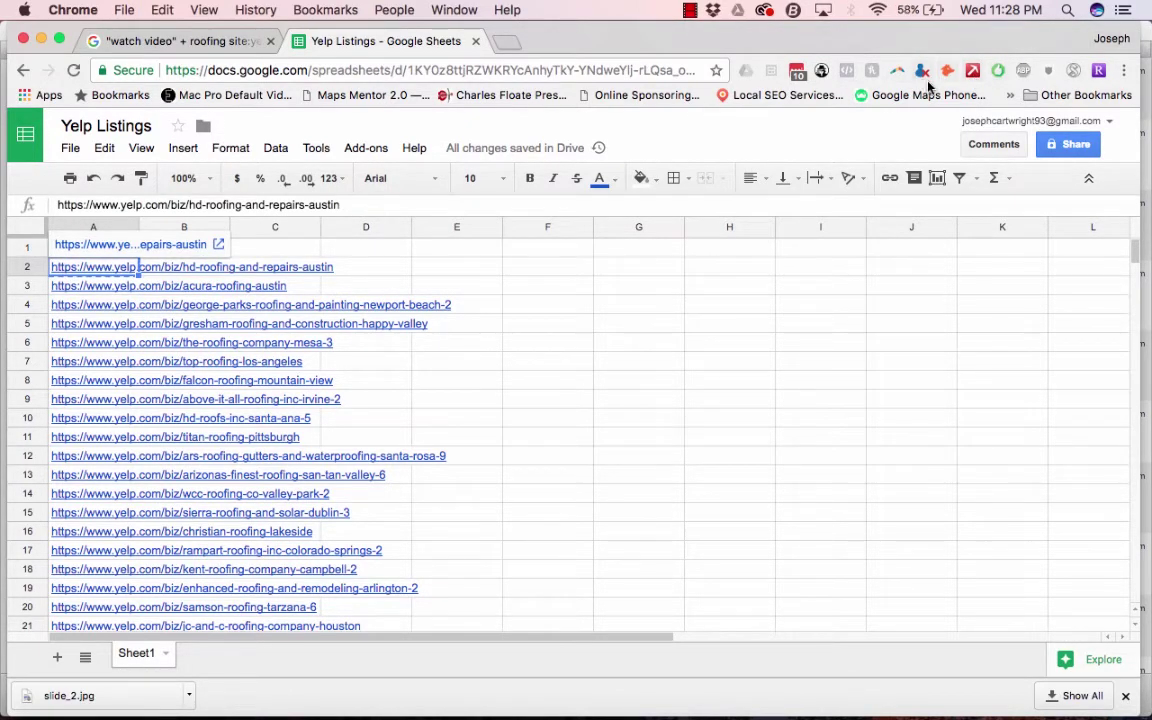
Create a new import.io extractor from the HD Roofing and Repairs Yelp URL and dismiss the trial popup.
key(ctrl+Up)
click(900, 252)
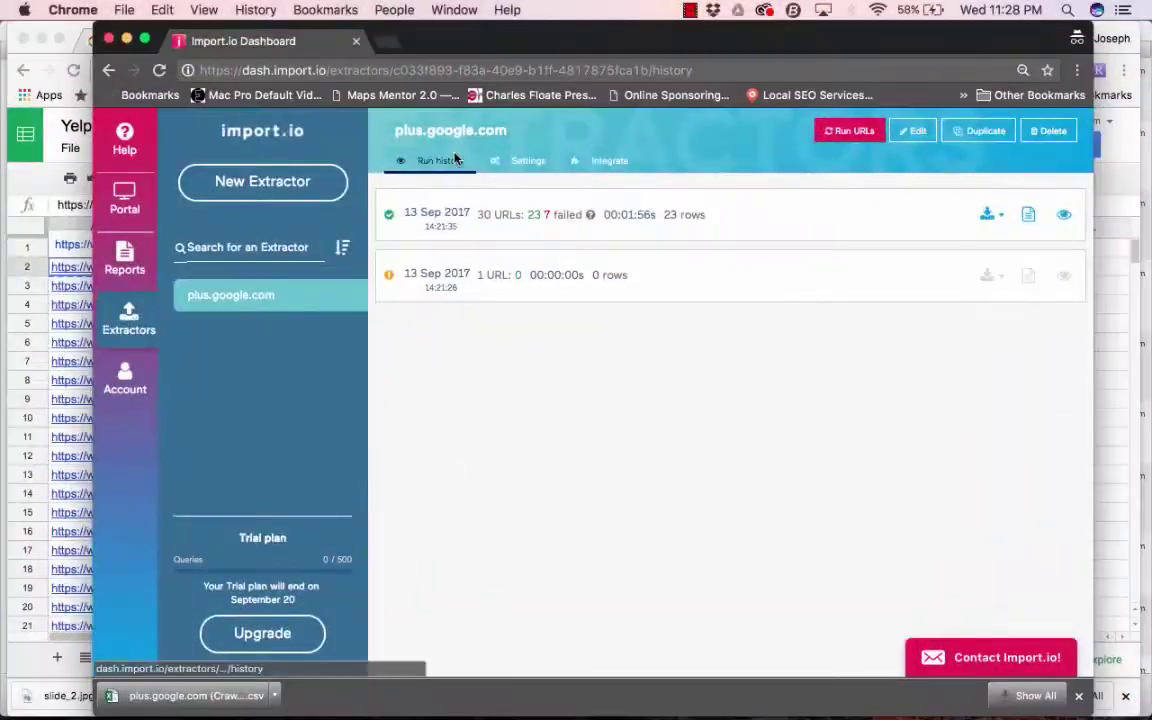
click(250, 183)
text(https://www.yelp.com/biz/hd-roofing-and-repairs-austin)
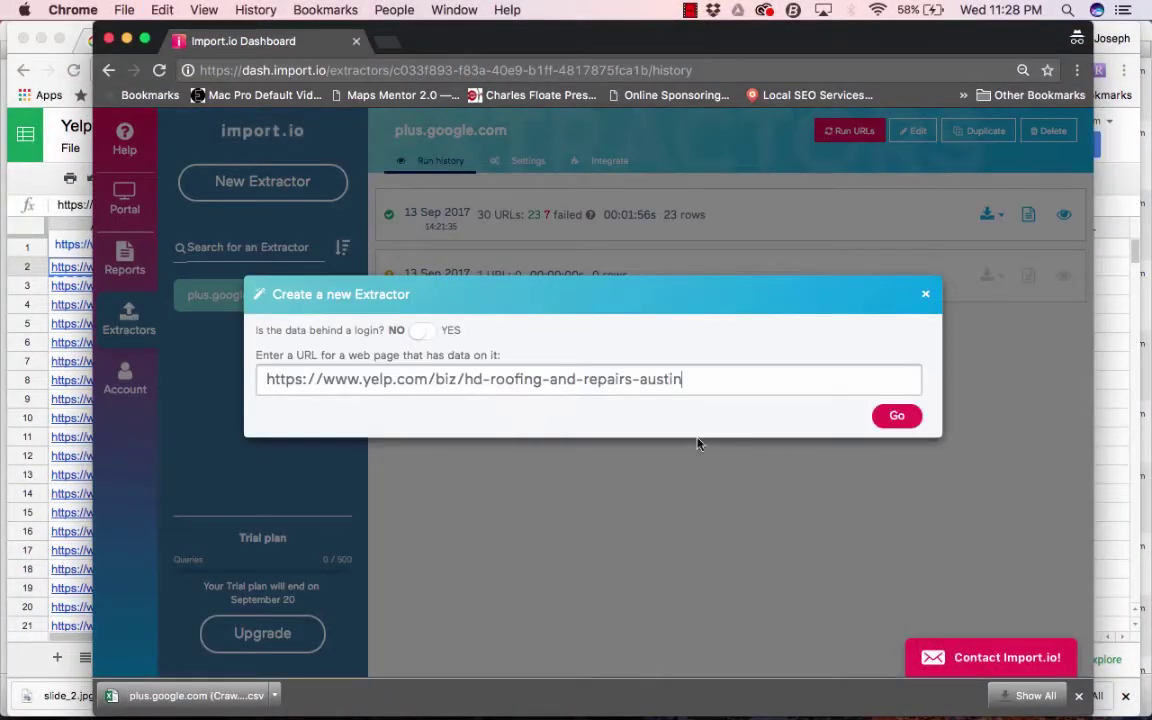
click(910, 416)
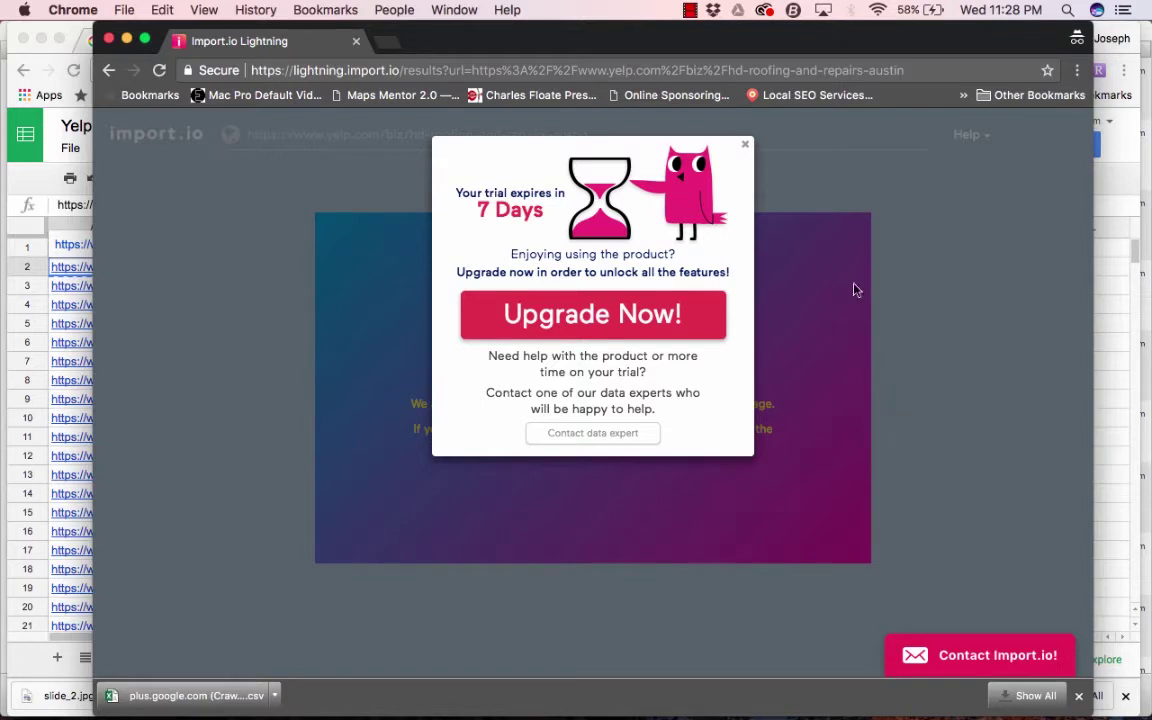
click(744, 148)
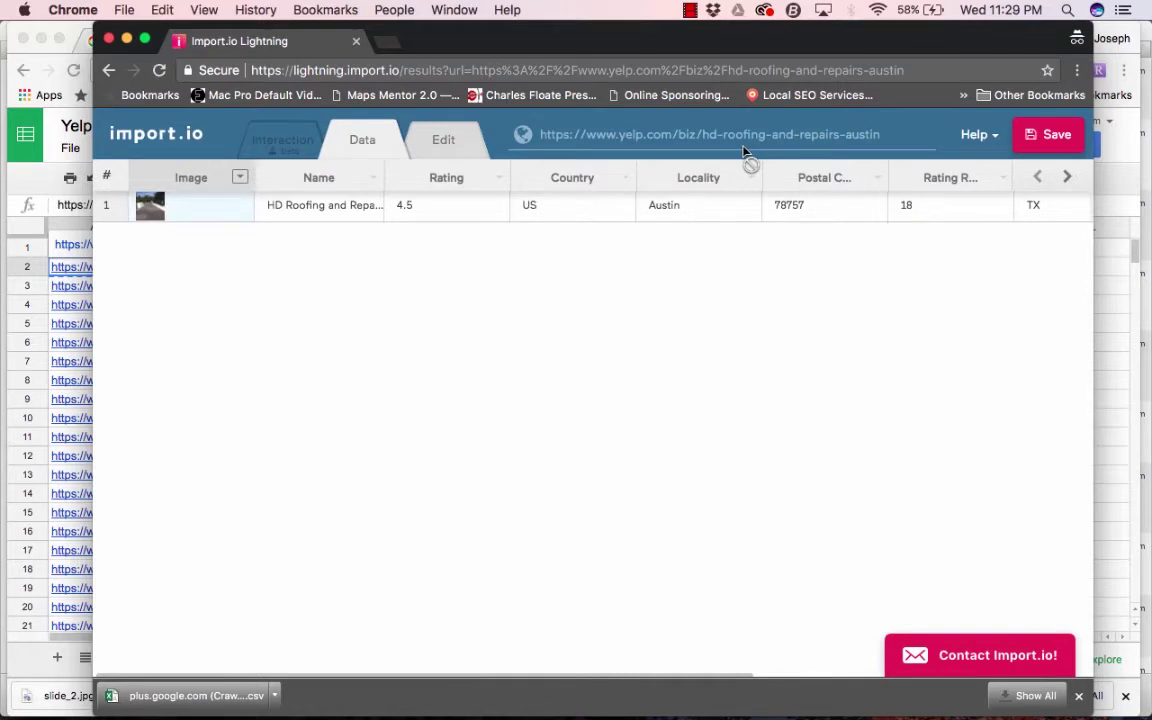
In Edit view, clear all columns, switch to advanced mode, turn off CSS, and move the column panel right.
click(434, 152)
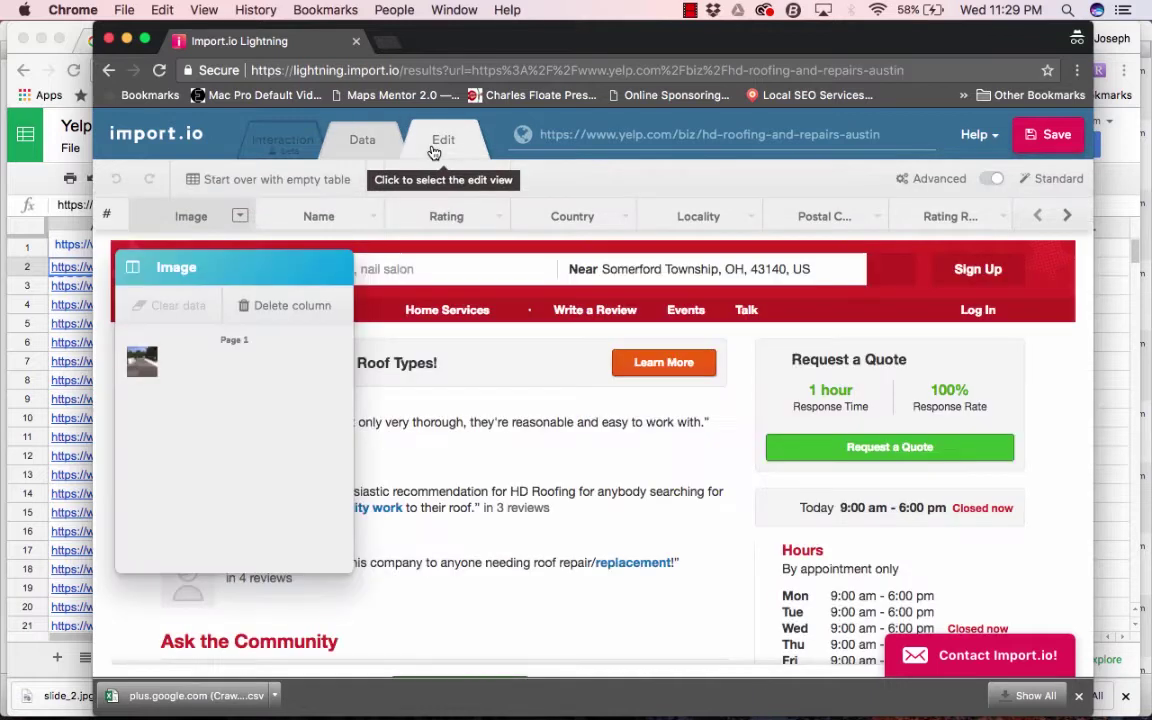
click(241, 181)
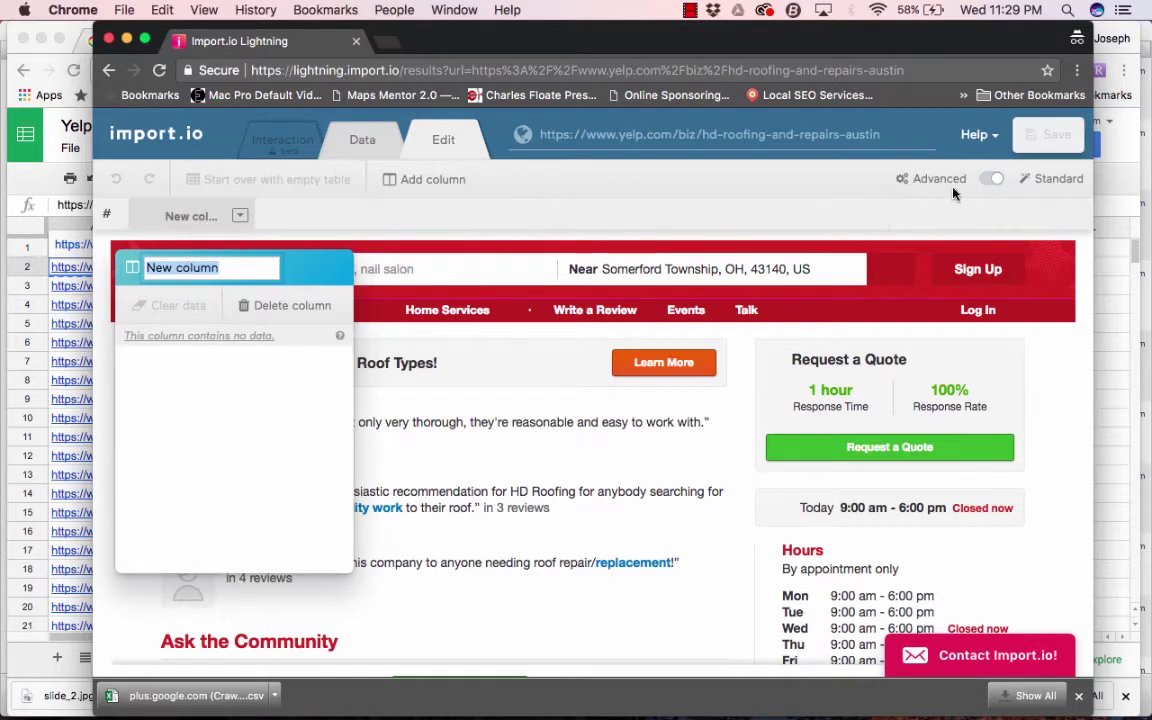
click(990, 181)
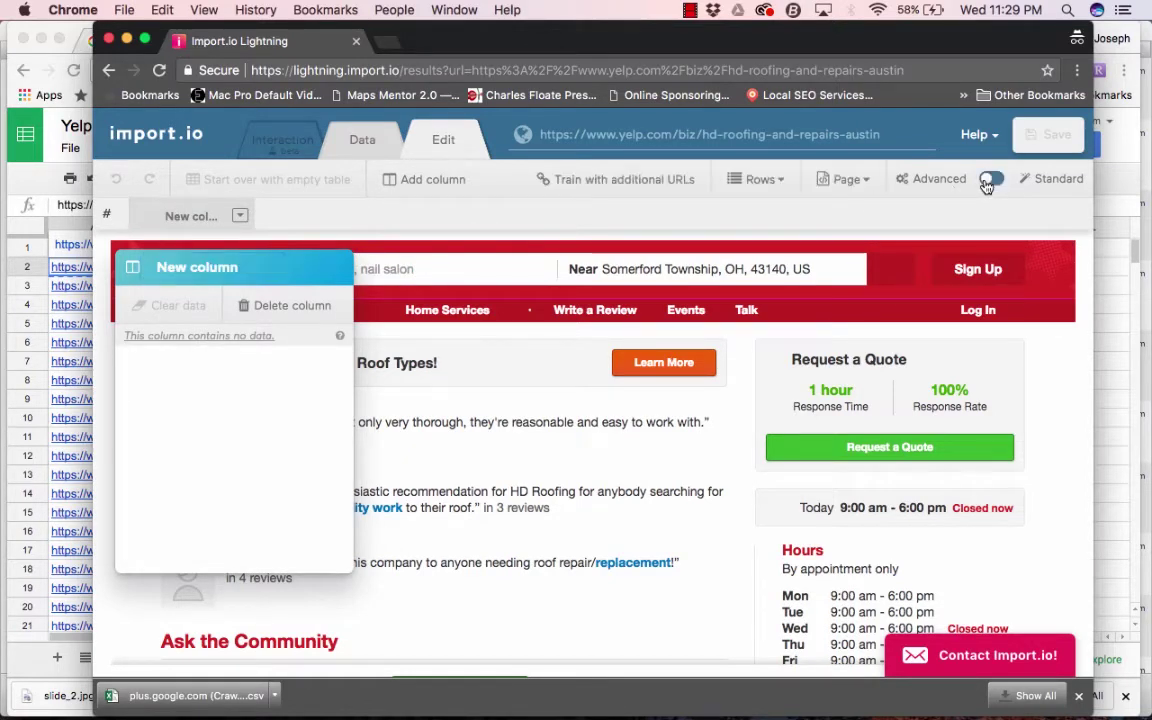
click(866, 187)
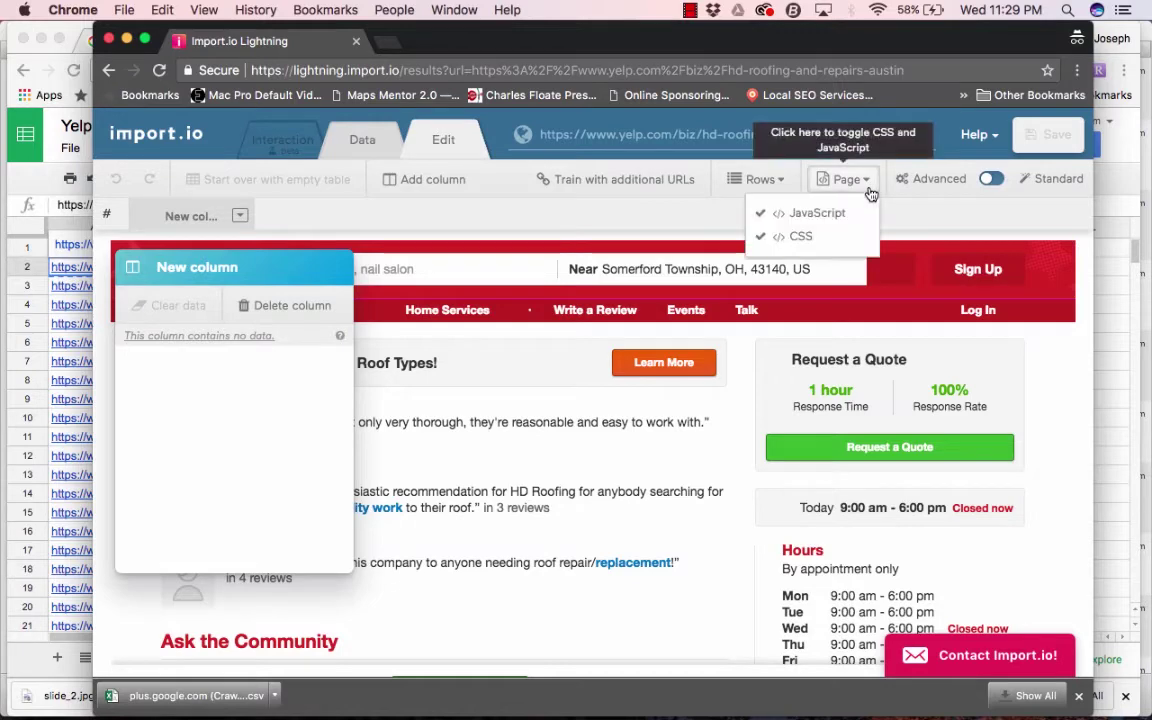
click(800, 236)
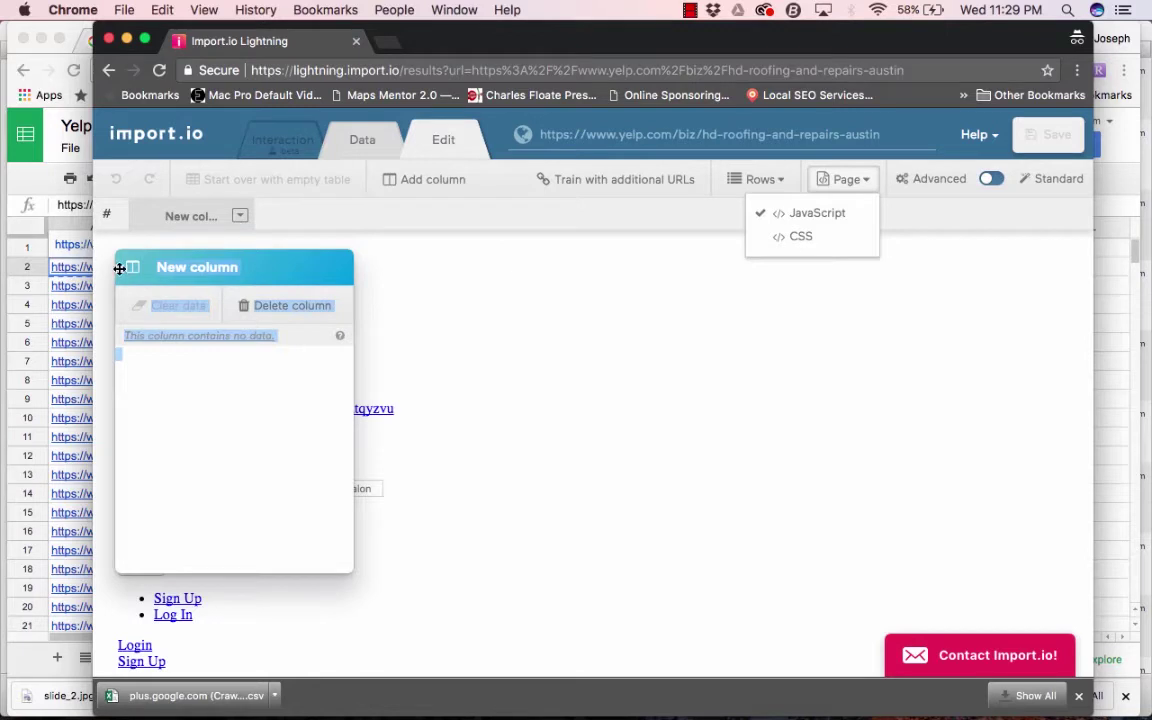
drag(139, 267, 578, 267)
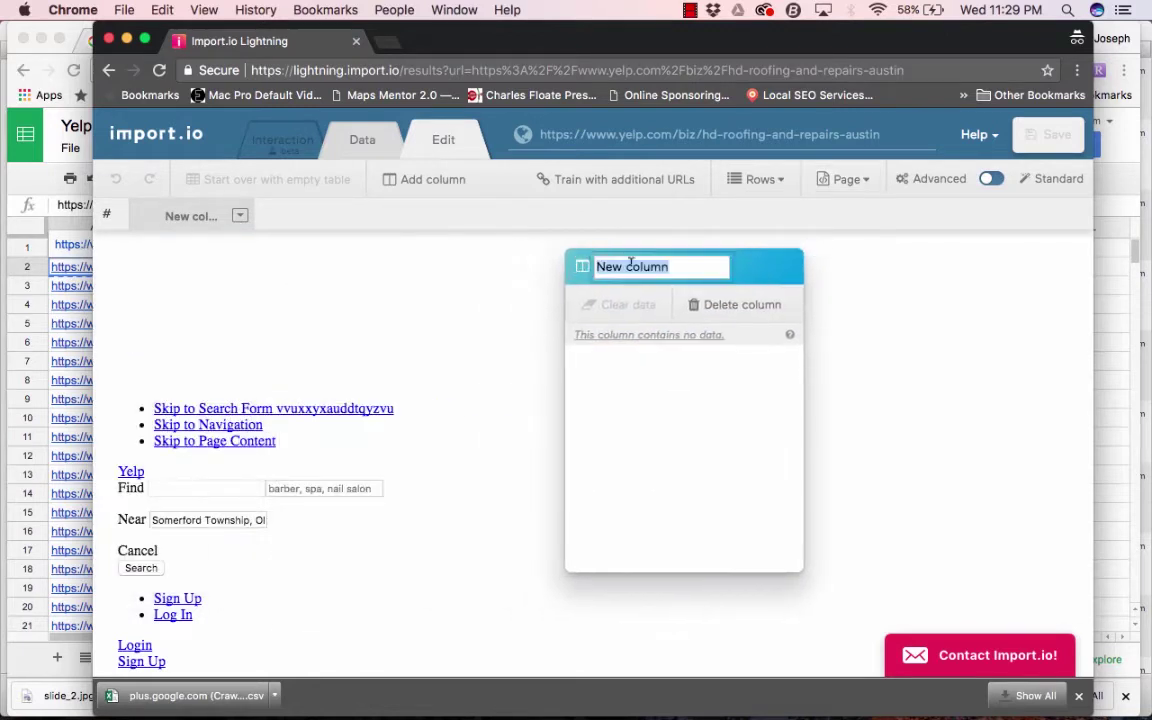
Name the column Name and capture 'HD Roofing and Repairs' without its link URL.
text(Name)
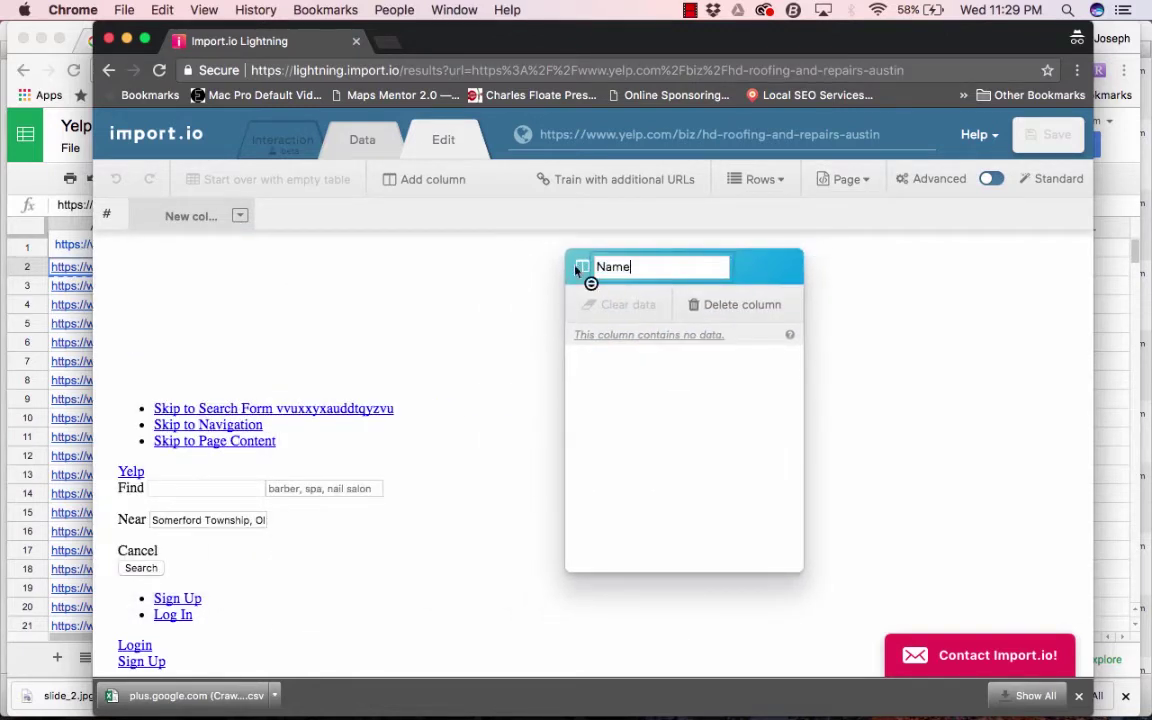
scroll(334, 550, down, 15)
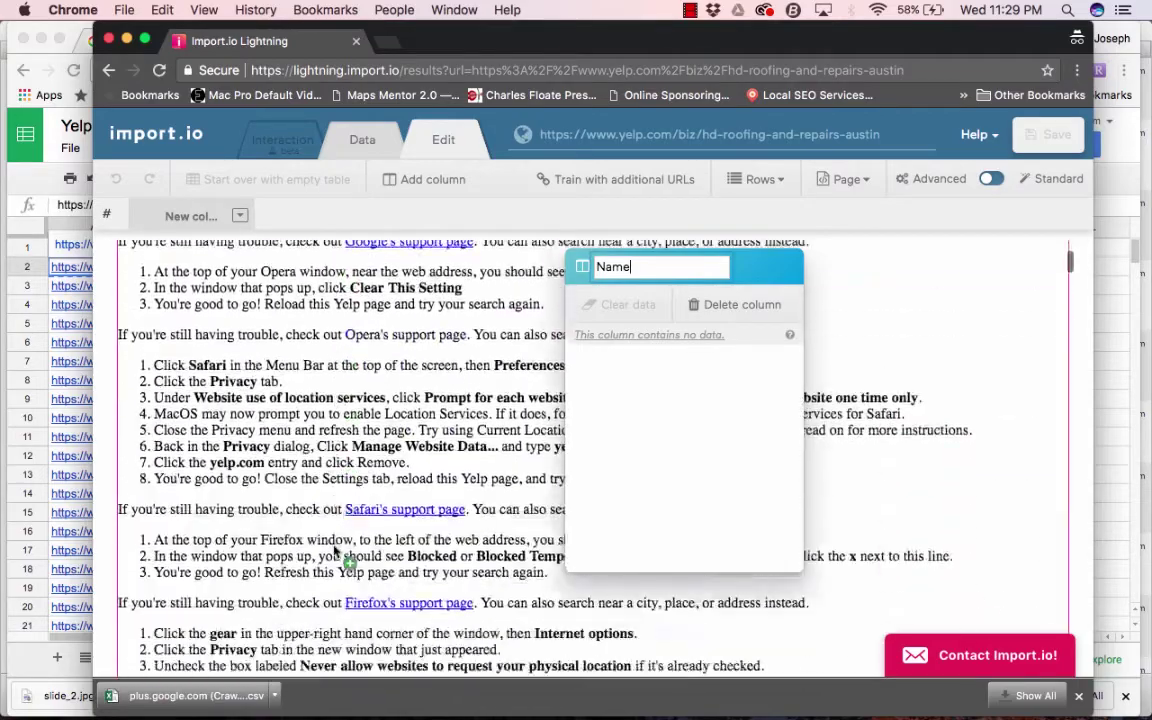
scroll(334, 550, down, 15)
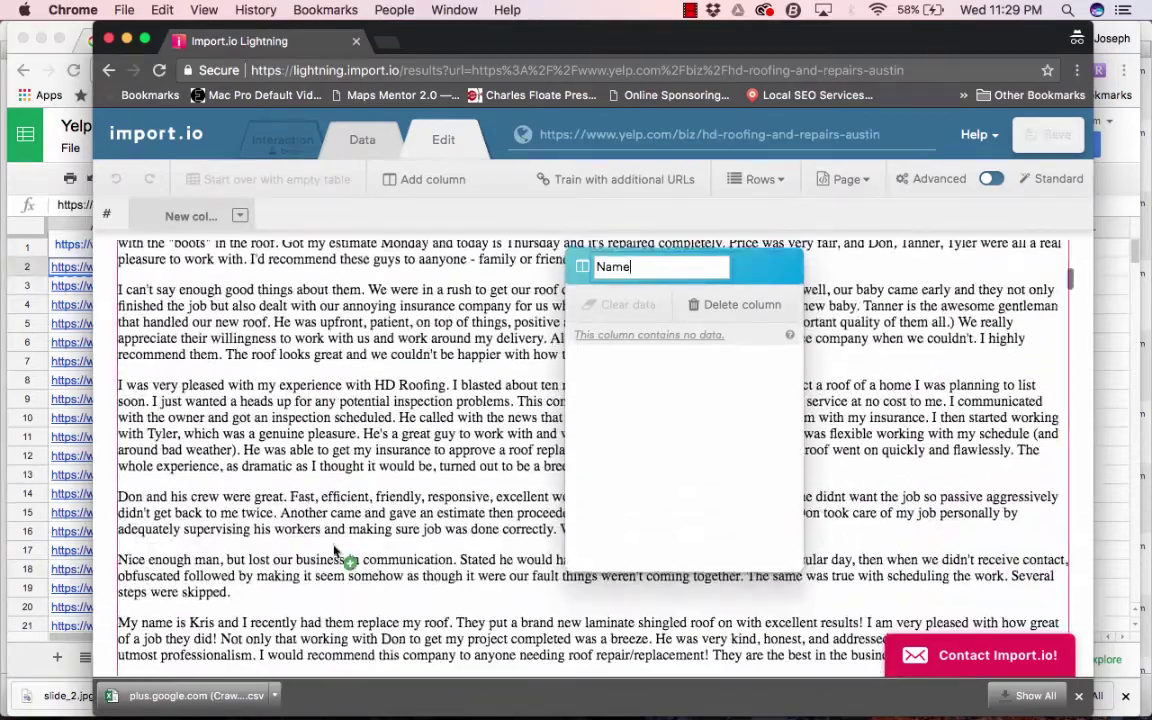
scroll(334, 550, down, 10)
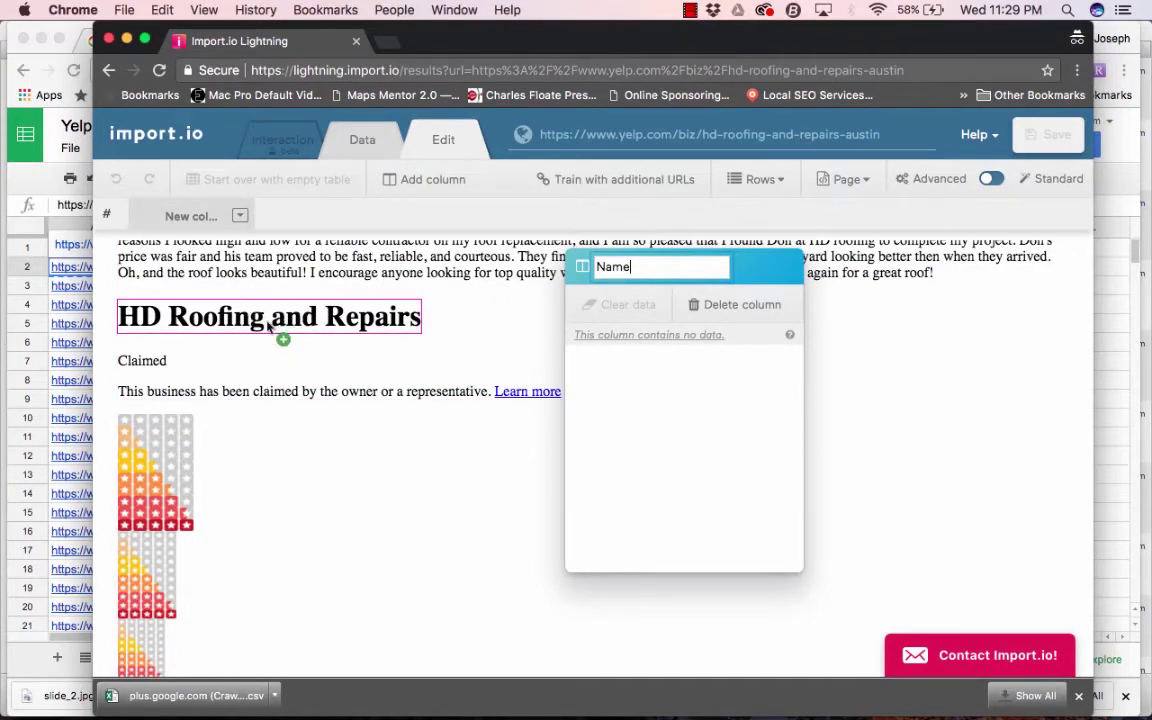
scroll(314, 505, down, 10)
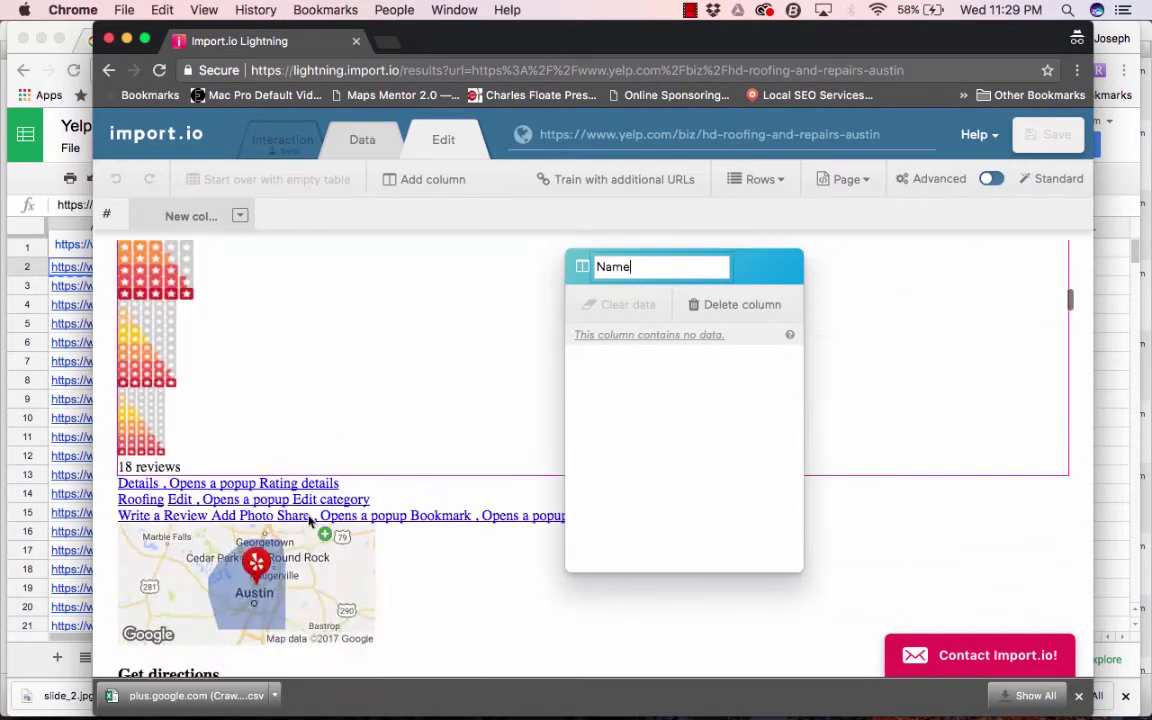
scroll(315, 527, down, 5)
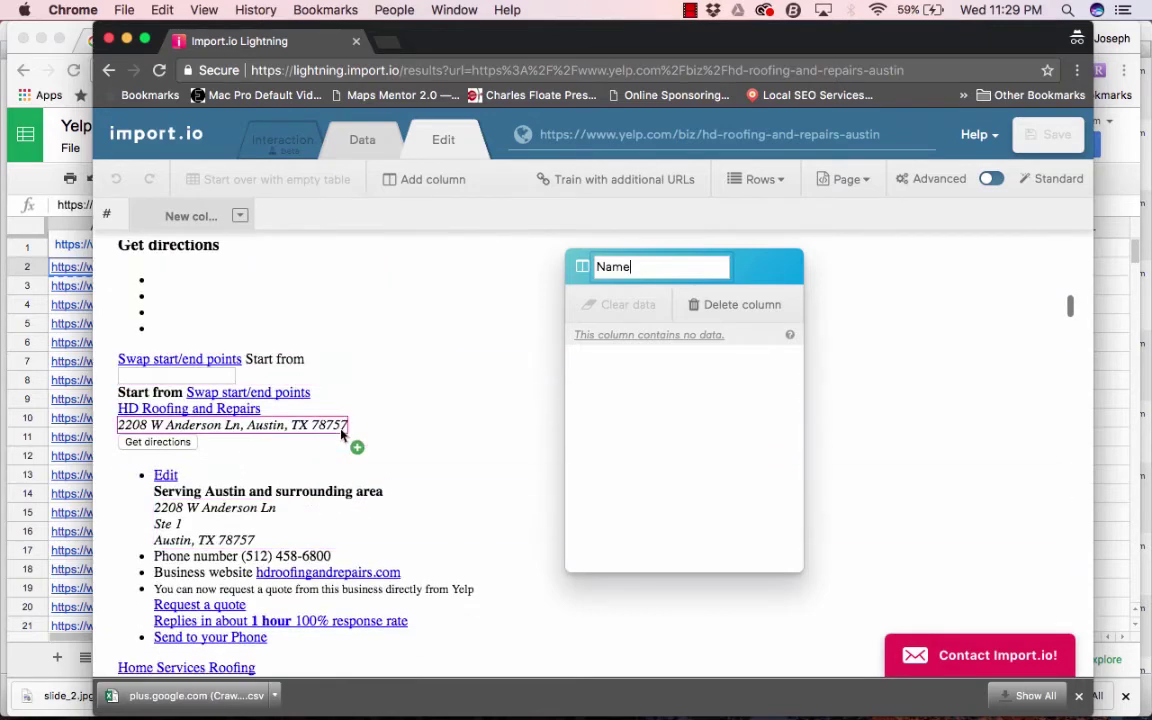
click(220, 408)
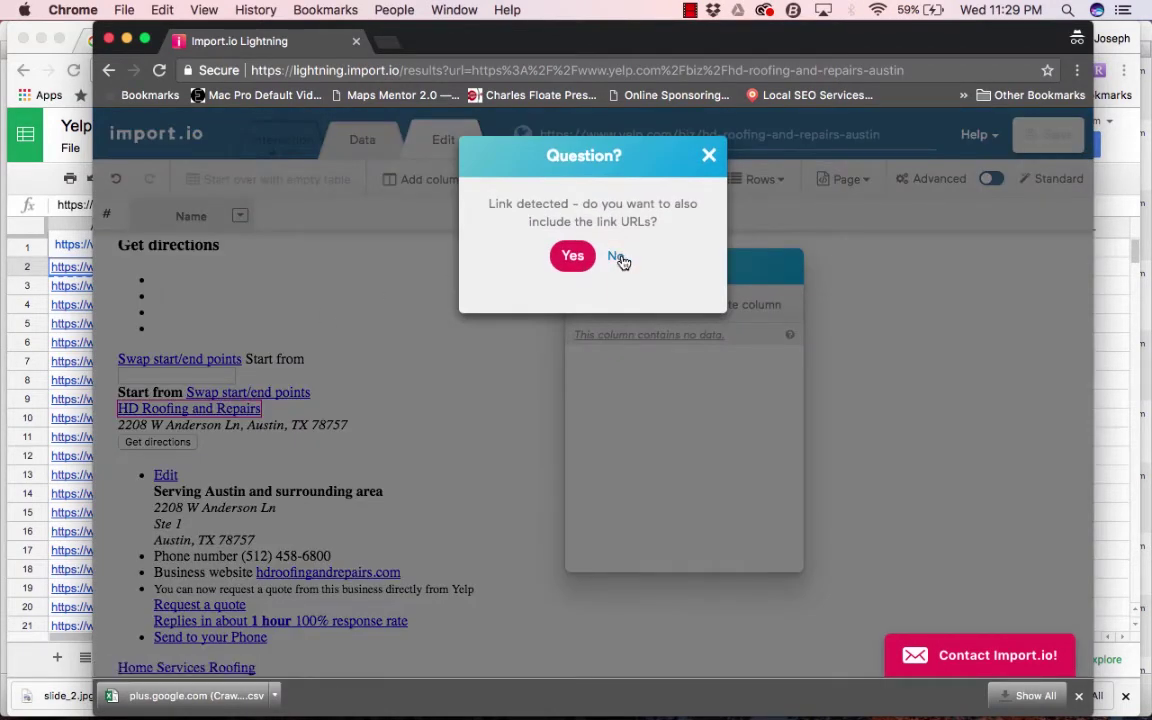
click(616, 257)
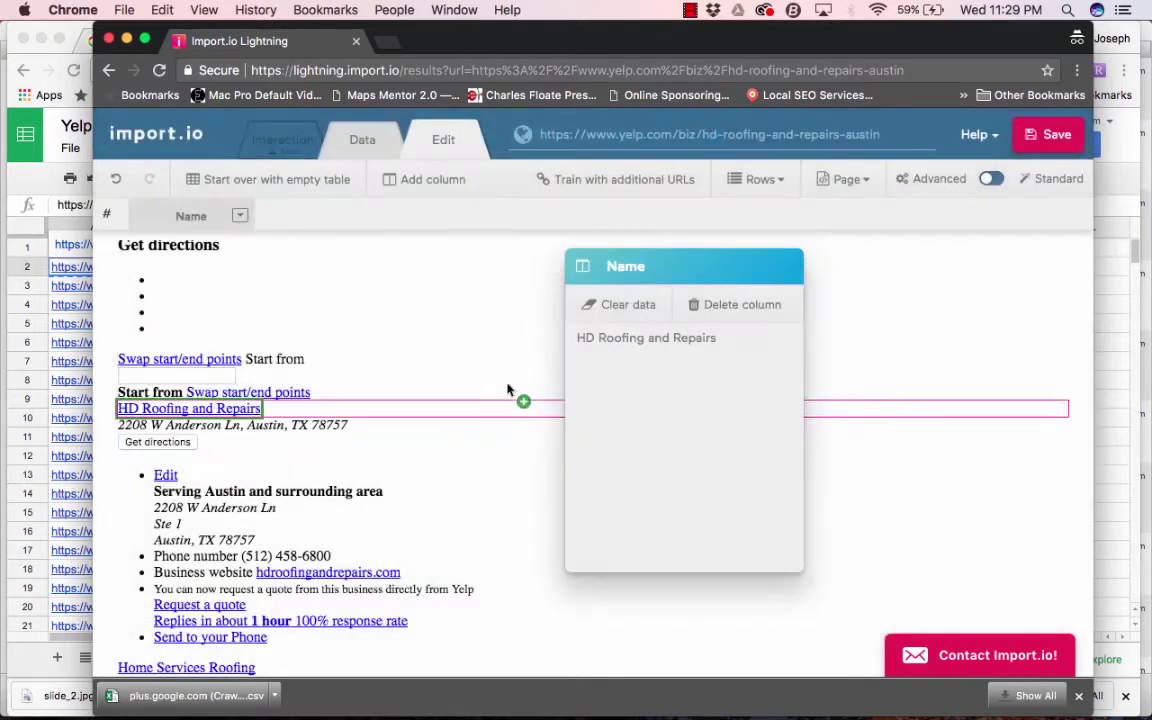
Add a Website column capturing hdroofingandrepairs.com along with its link URL.
click(412, 181)
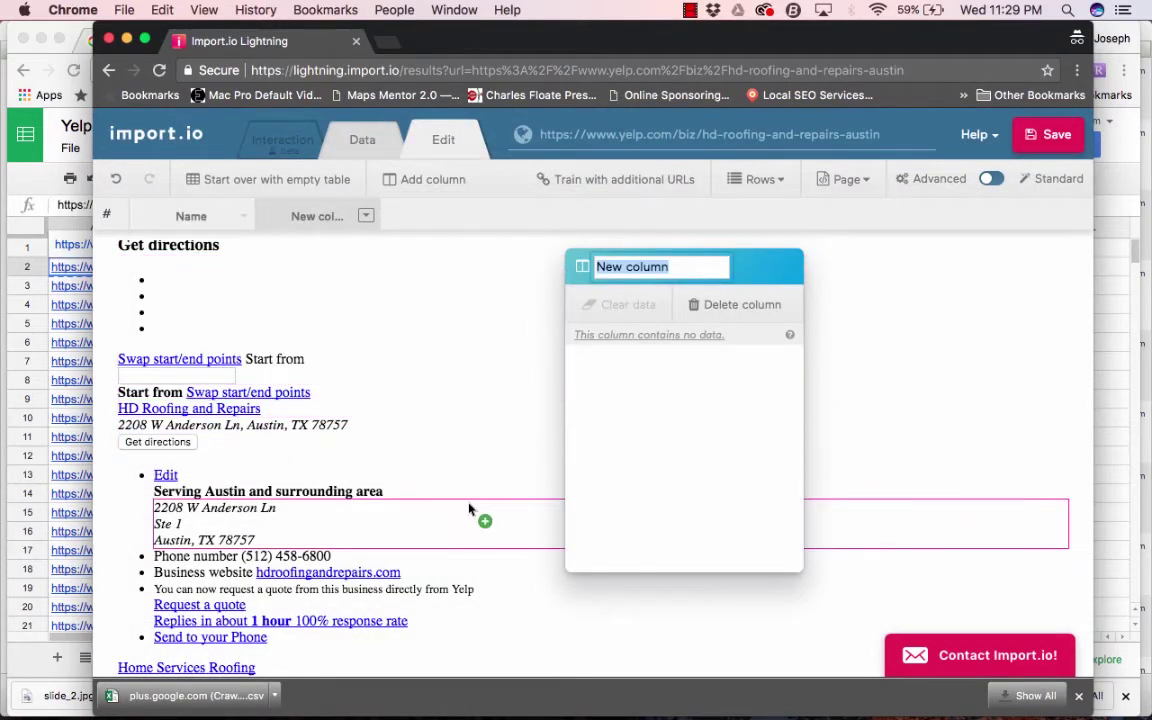
scroll(470, 510, down, 3)
text(Website)
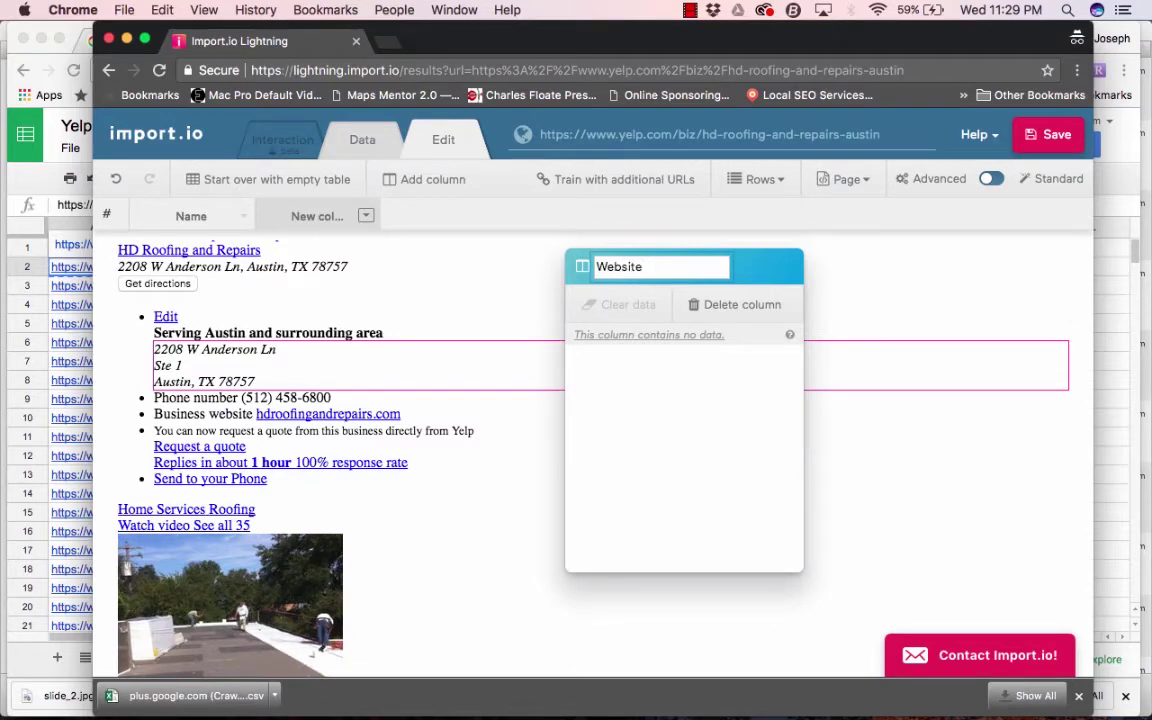
click(340, 413)
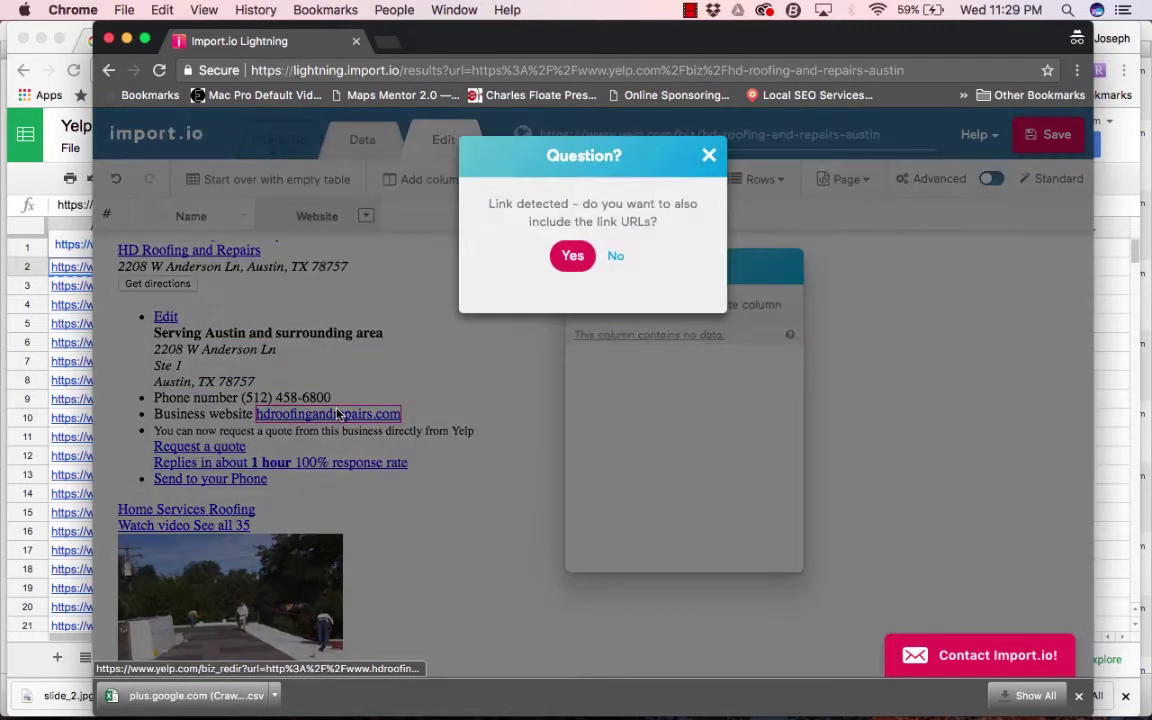
click(573, 257)
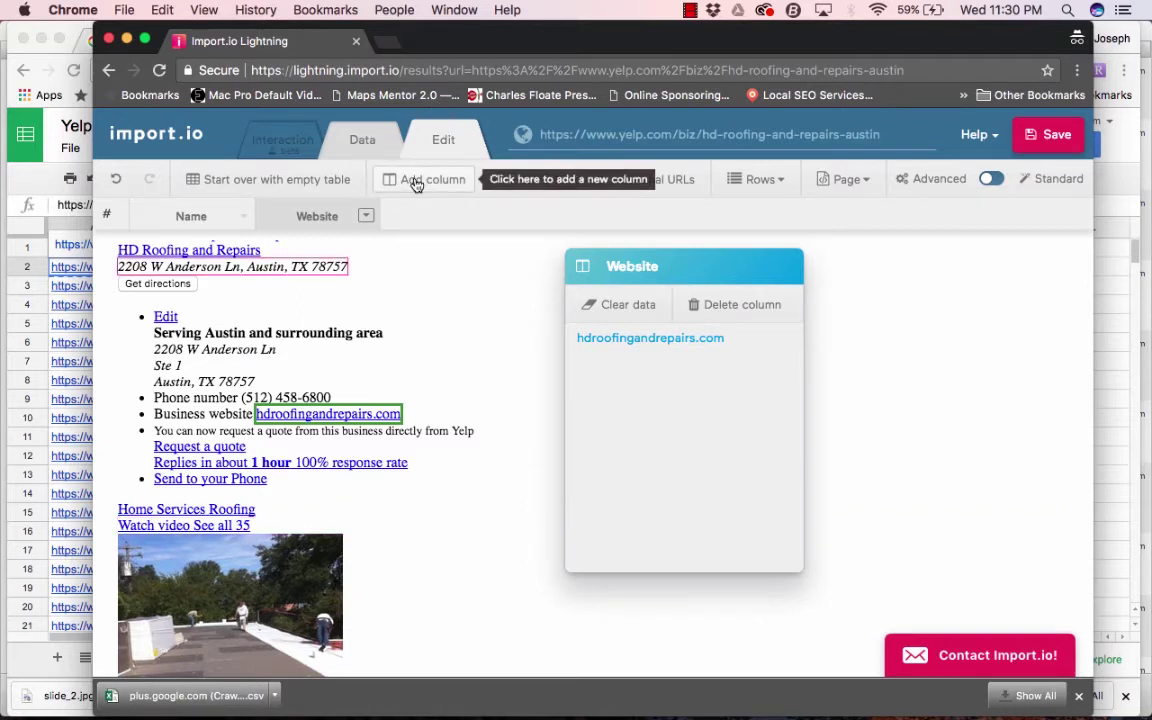
click(690, 10)
click(705, 49)
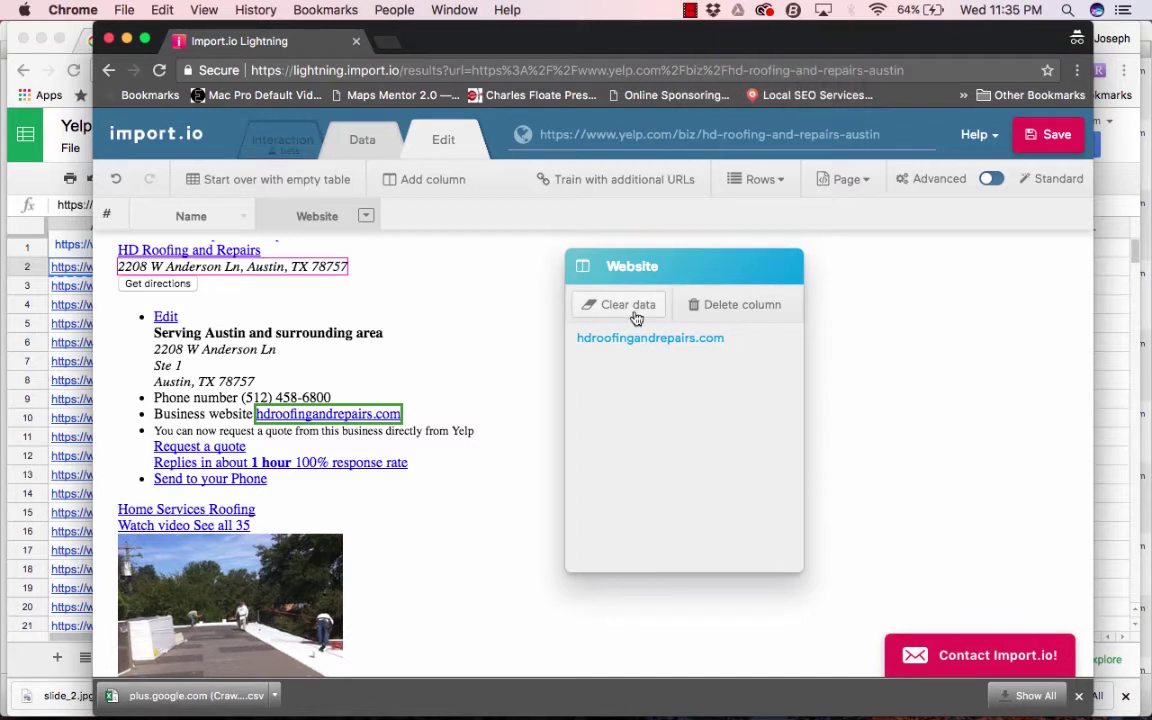
Add a Watch Video column capturing the page's 'Watch video' link text.
click(427, 185)
text(Wat)
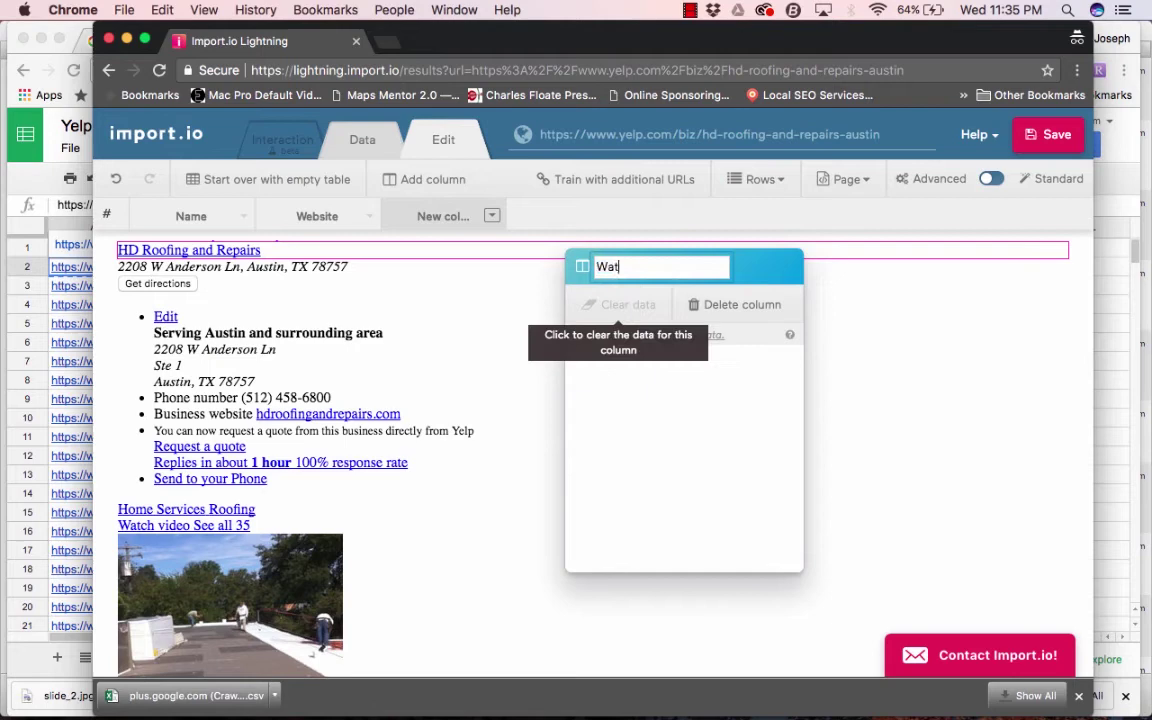
text(ch Video)
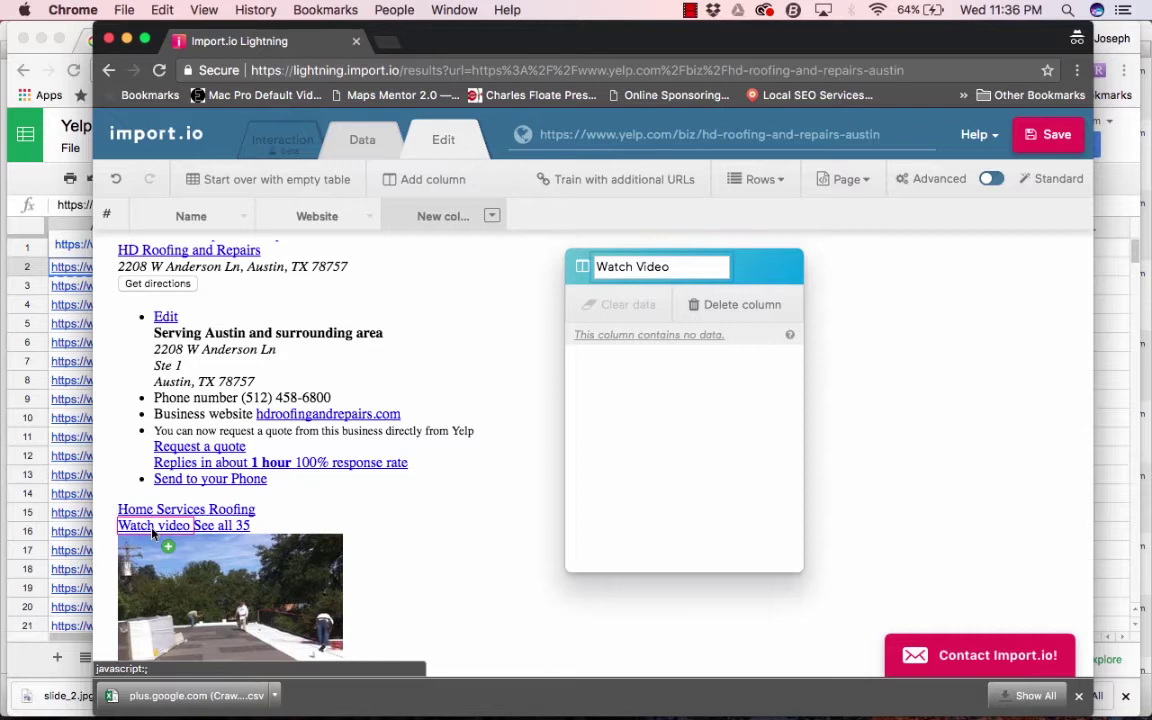
click(152, 533)
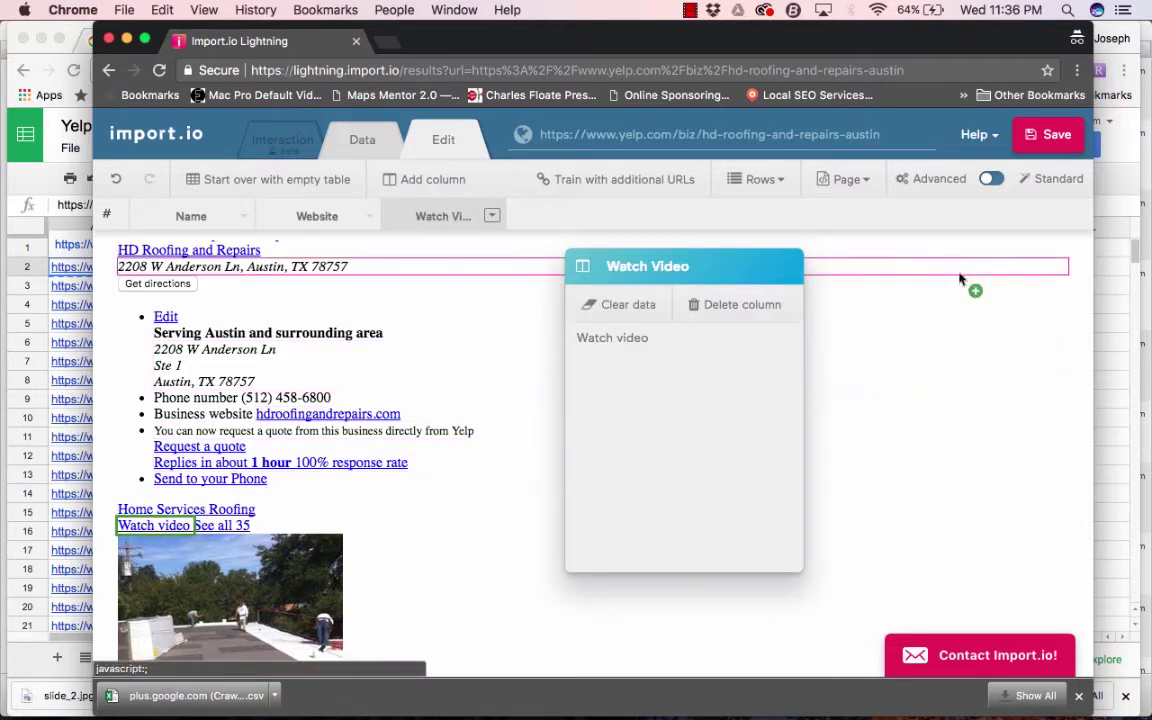
Save the yelp.com extractor scheduled Once only with change reports off, and run it.
click(1050, 138)
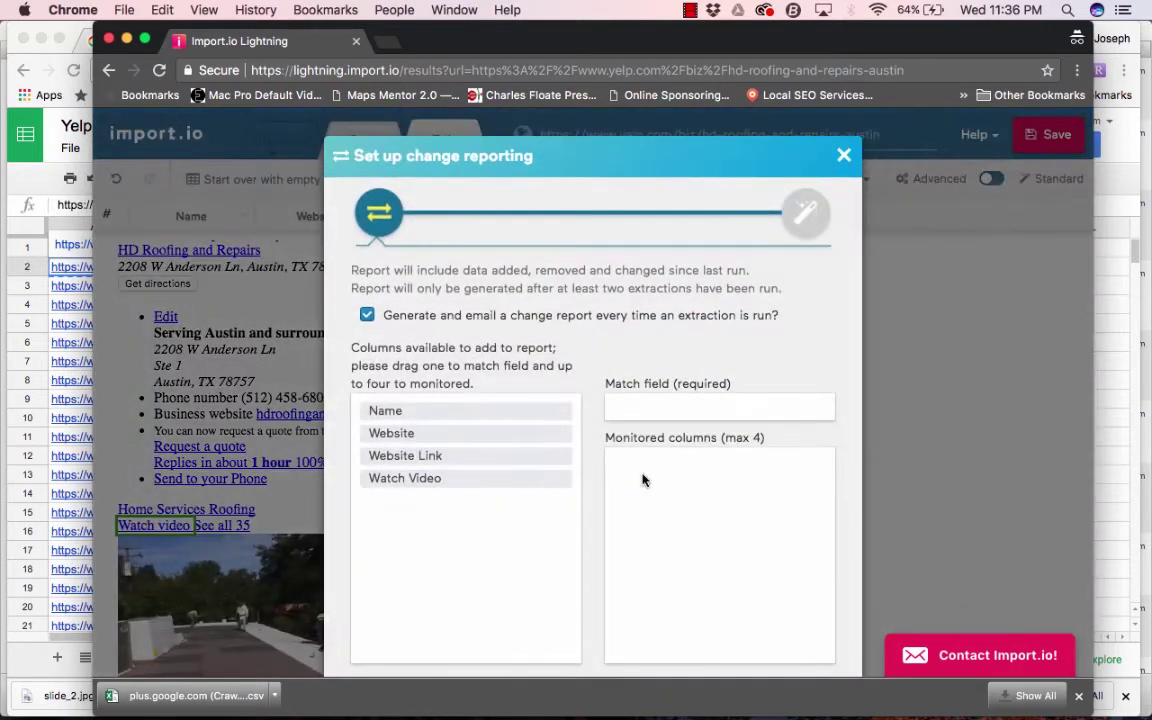
click(367, 241)
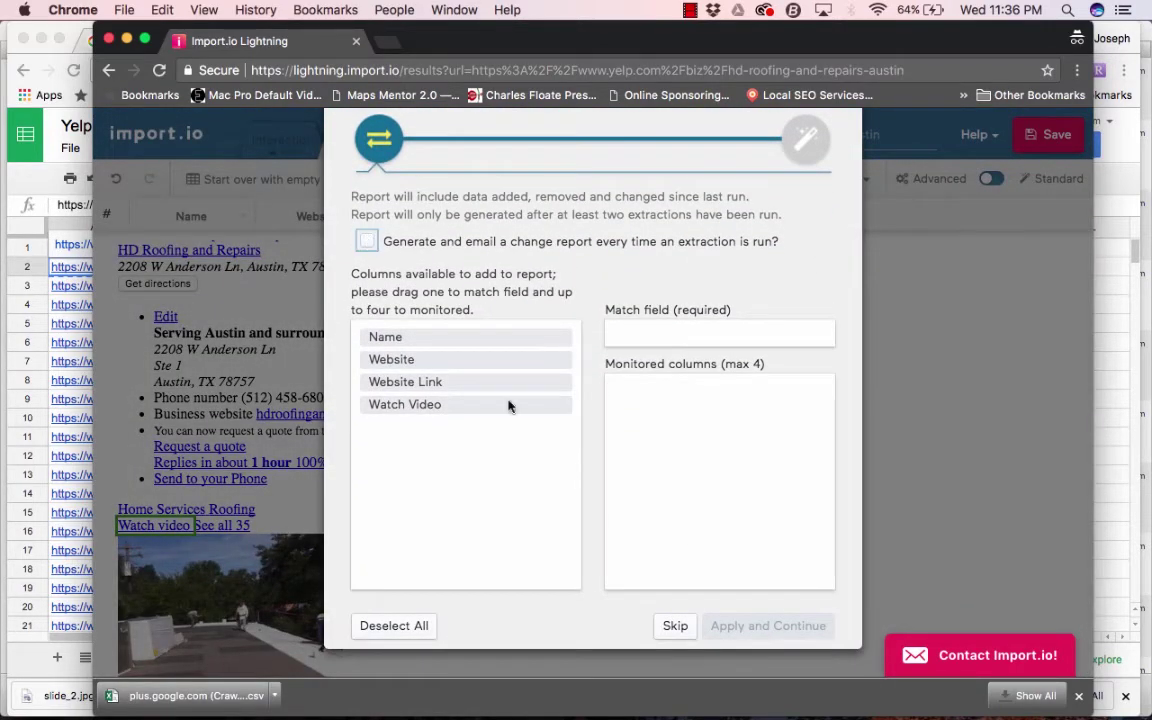
click(673, 626)
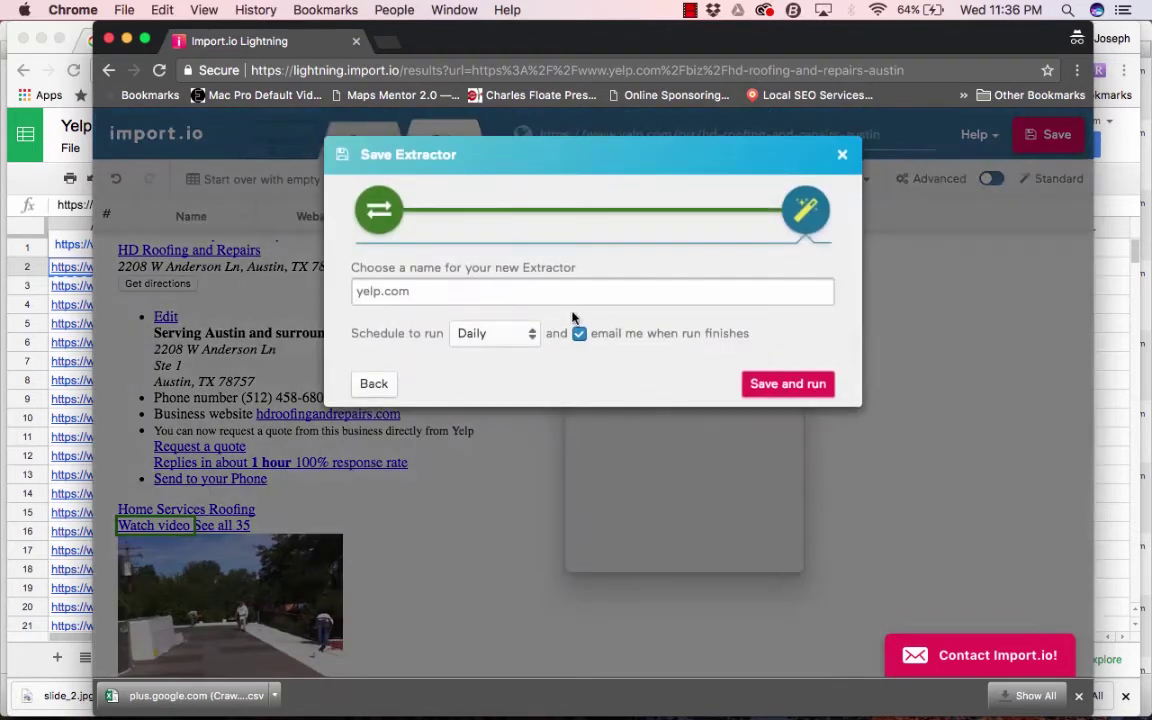
click(528, 347)
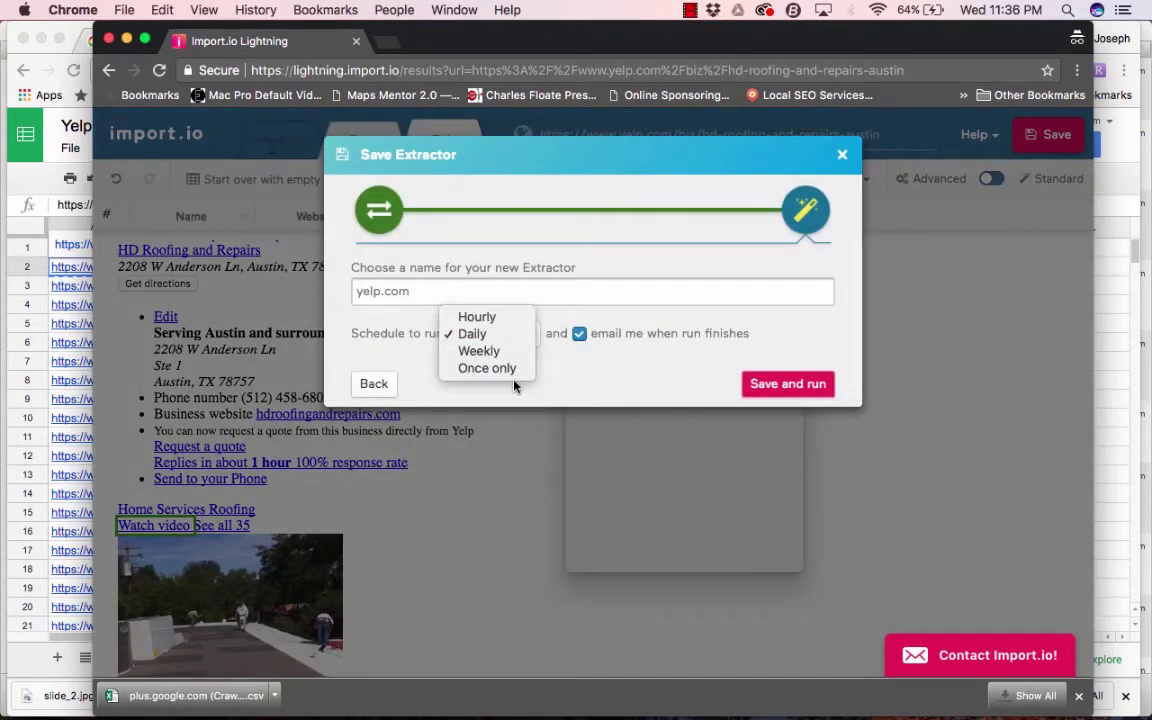
click(568, 355)
key(o)
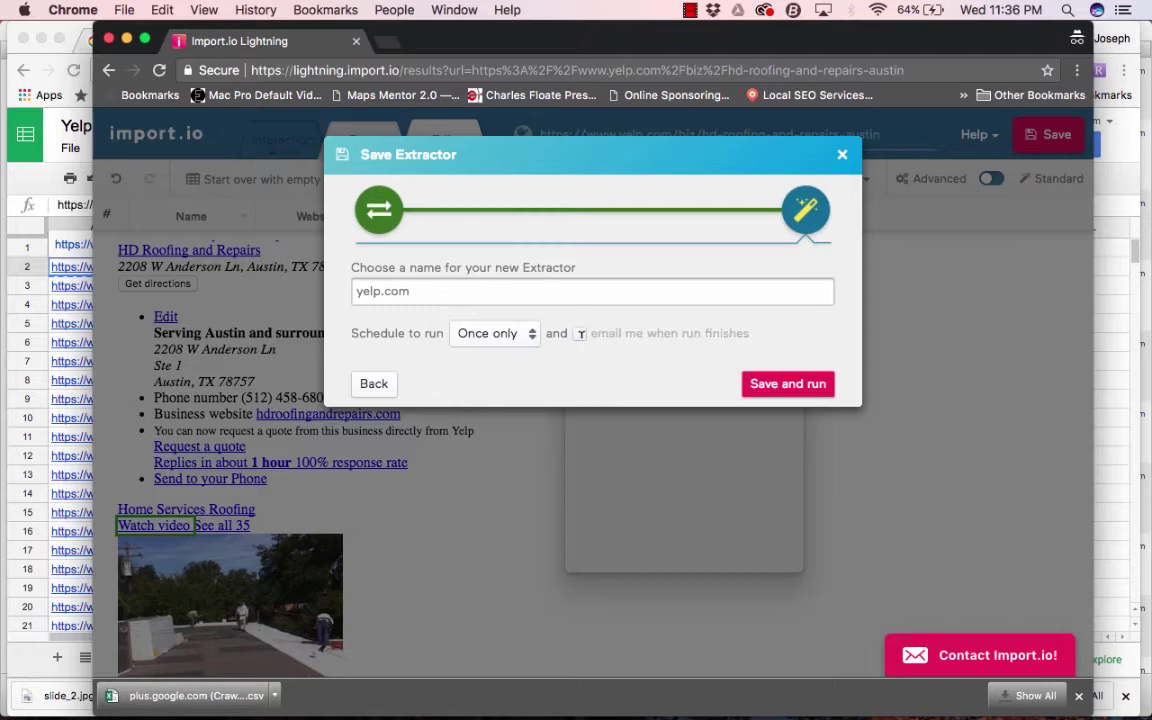
click(788, 384)
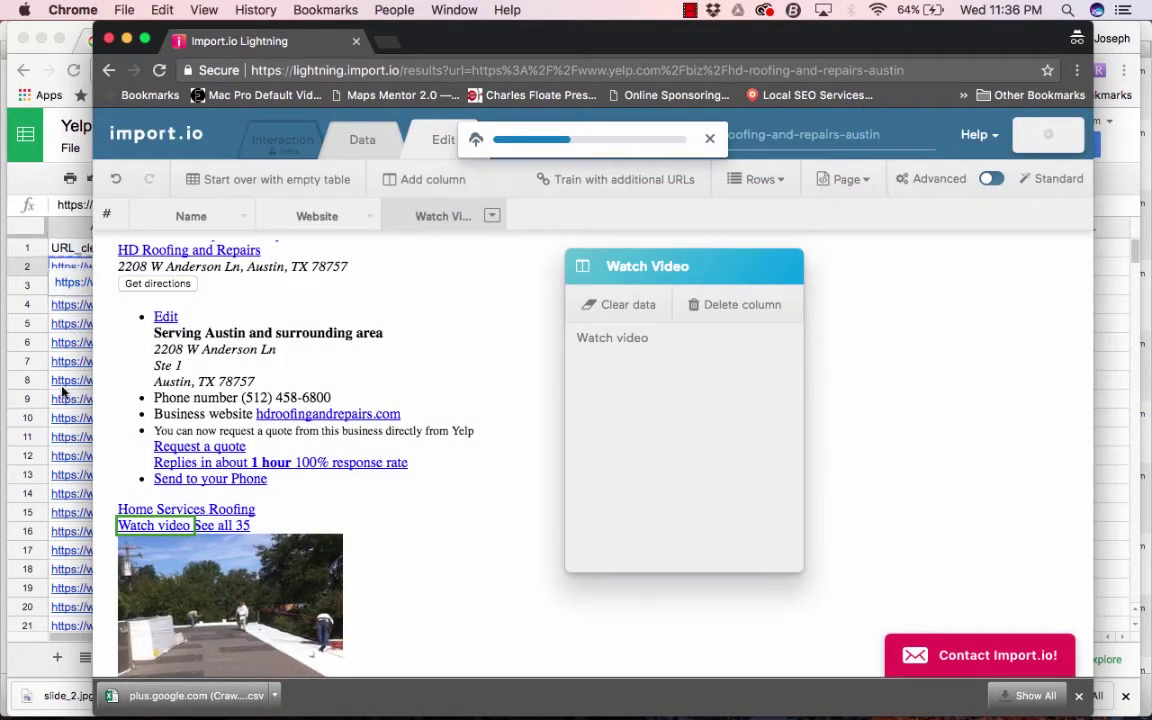
Copy the Yelp URLs in A3:A31 of the Yelp Listings sheet.
click(70, 305)
click(76, 341)
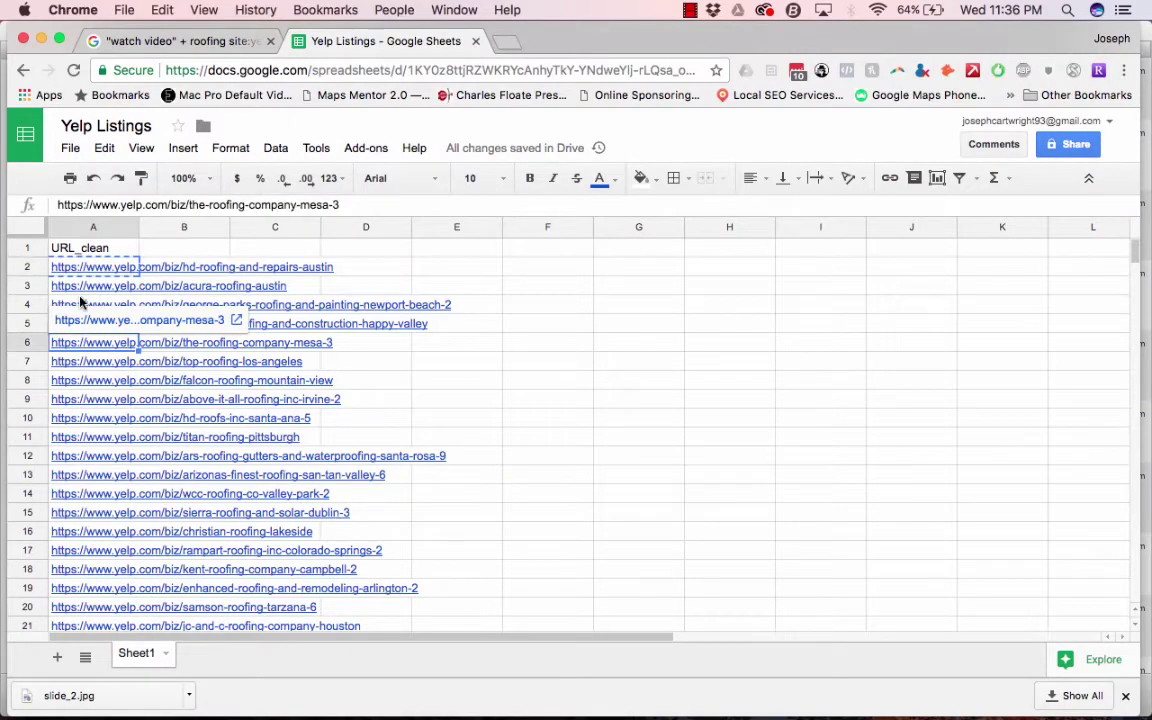
click(77, 290)
scroll(90, 410, down, 5)
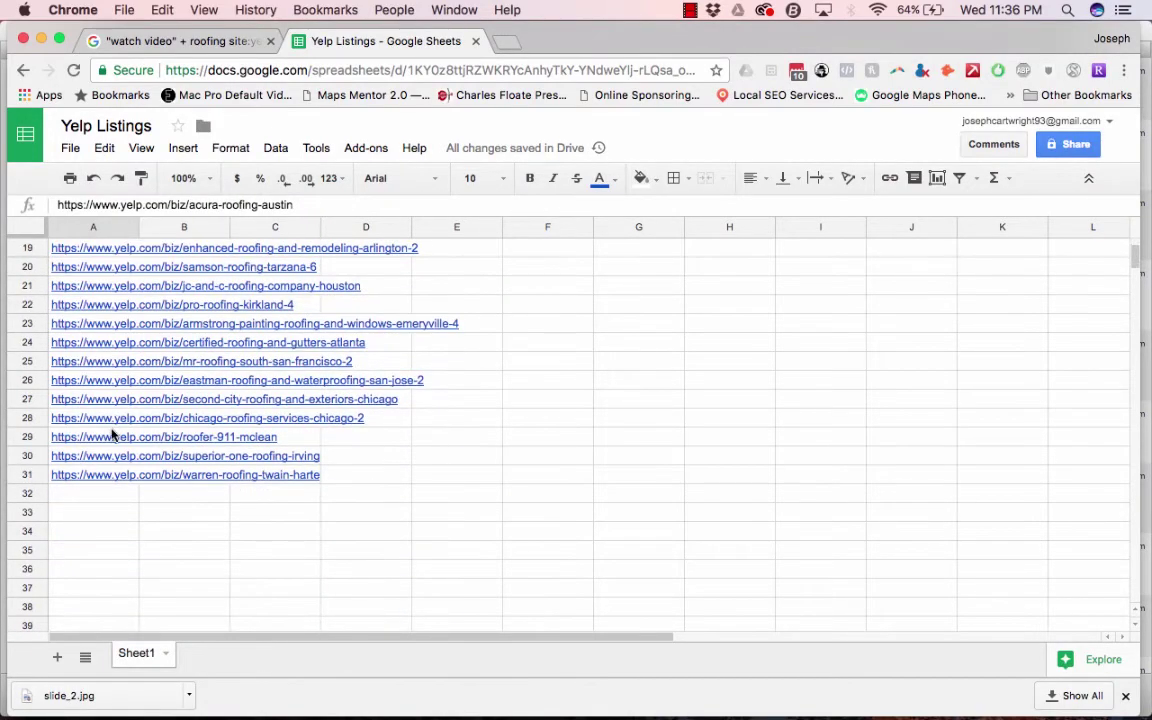
shift+click(82, 471)
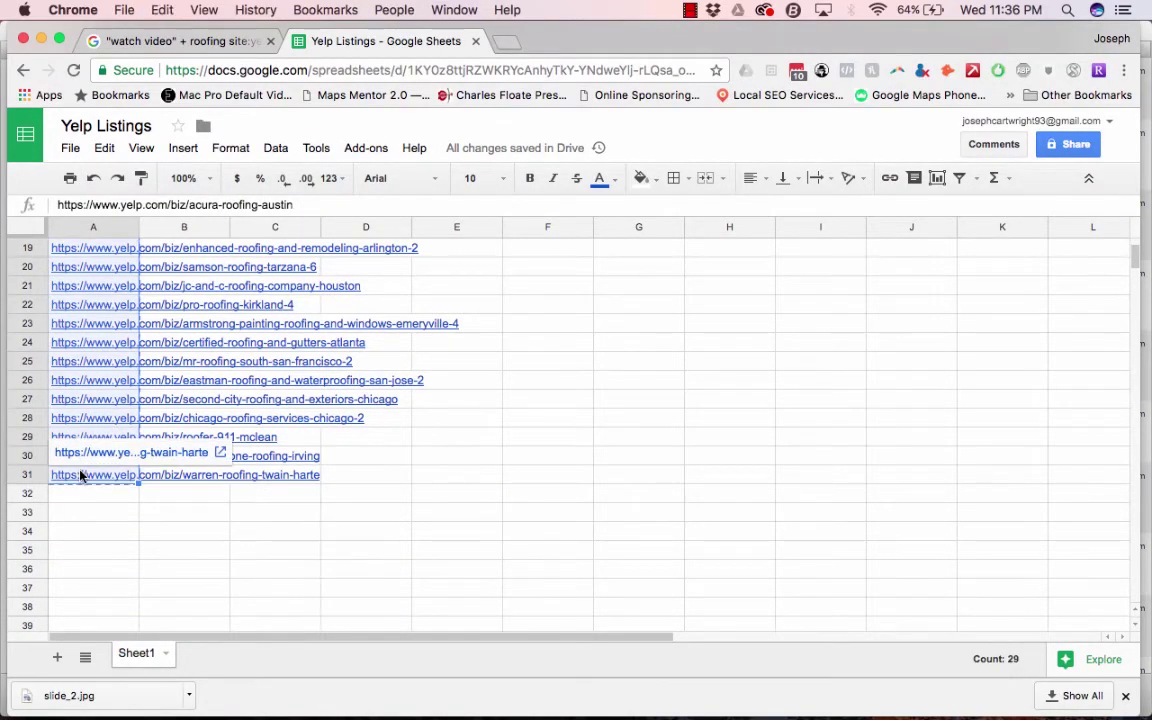
key(ctrl+Down)
Stop the current run, paste the 30 URLs into the extractor's input list, save, and run them.
click(931, 188)
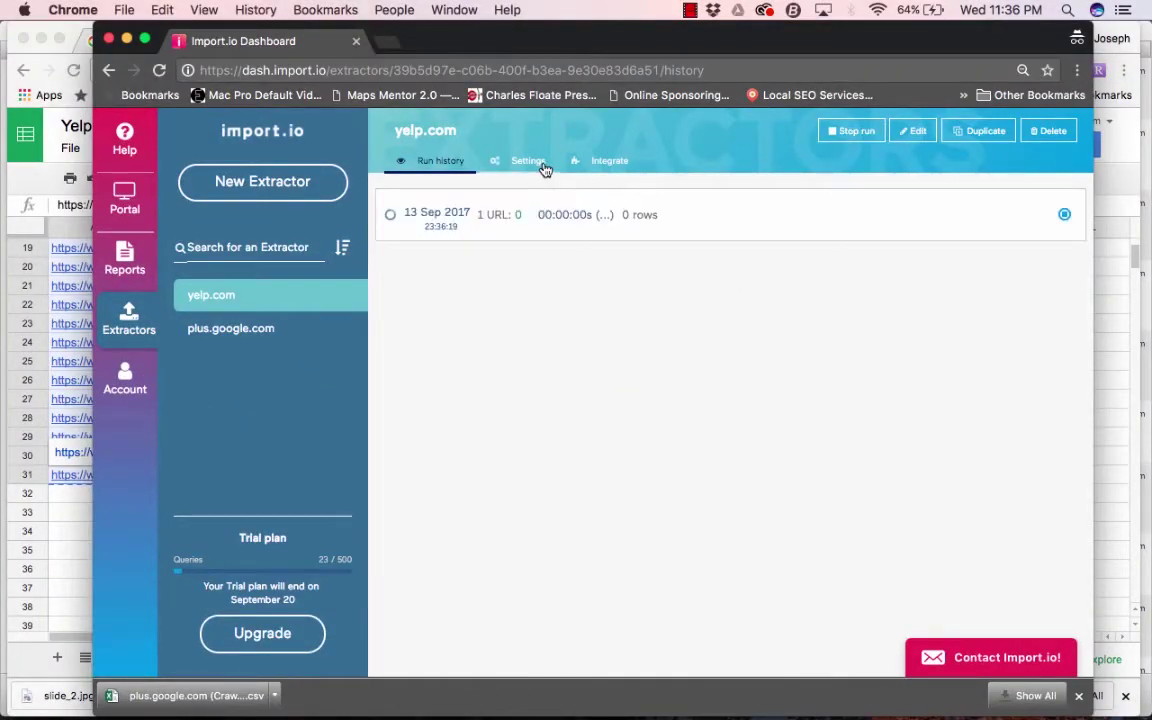
click(1065, 215)
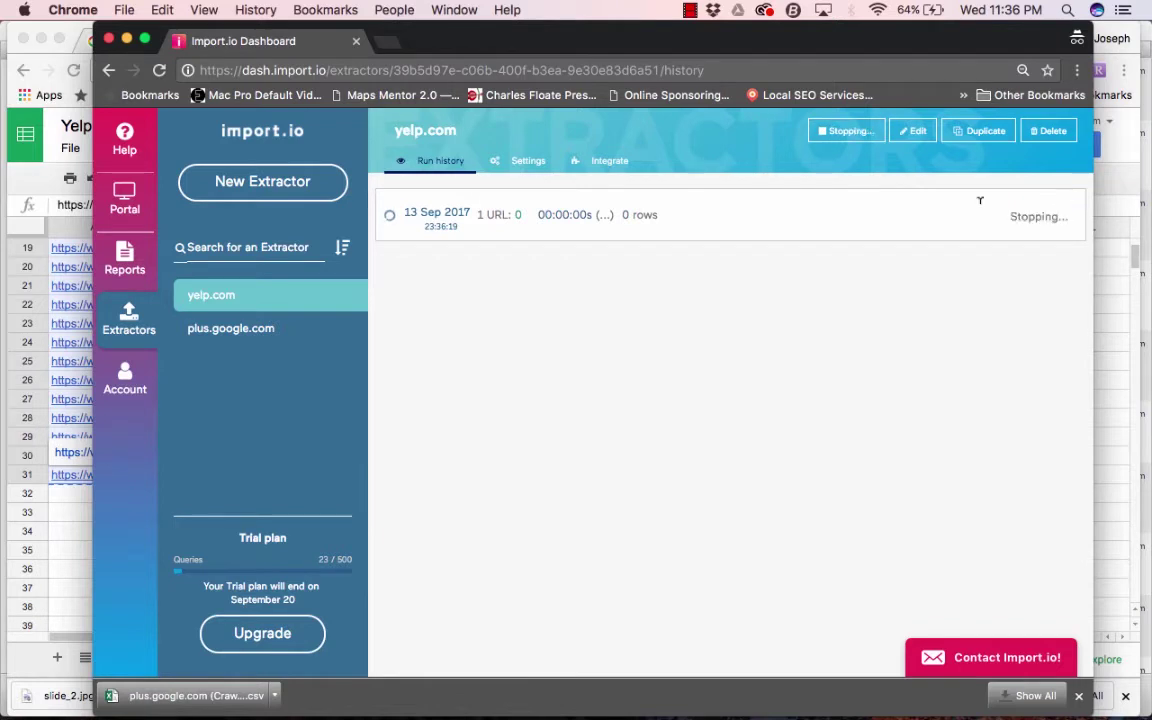
click(519, 158)
click(486, 517)
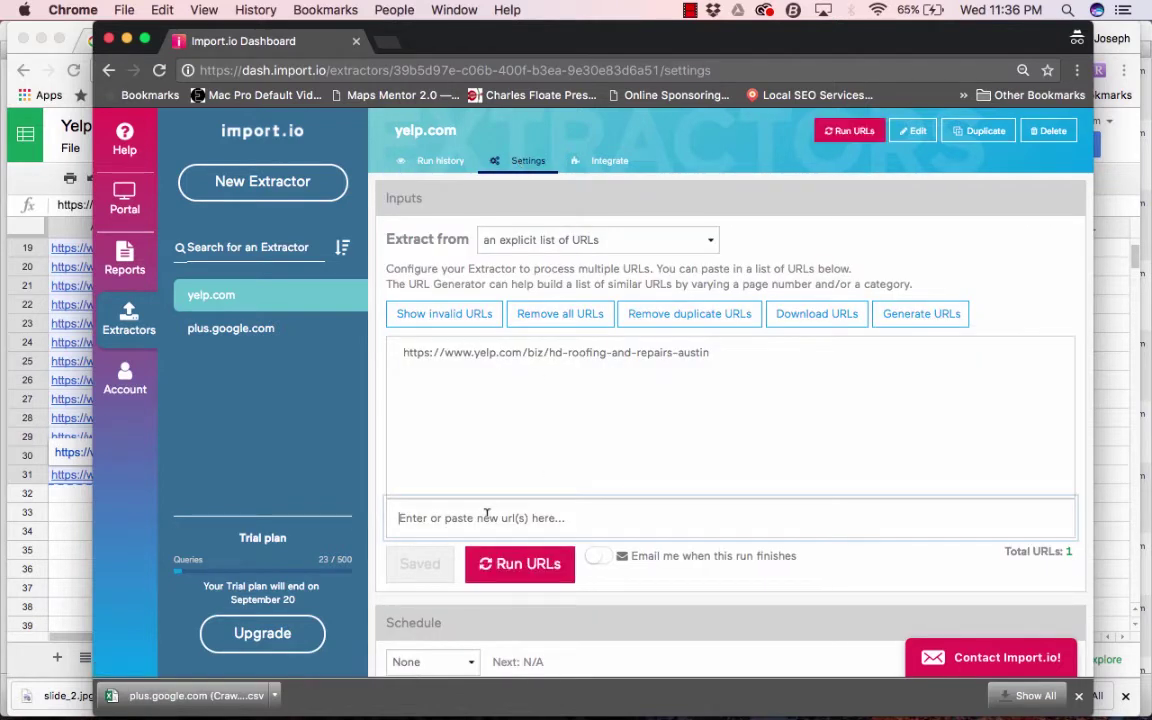
key(super+v)
click(435, 563)
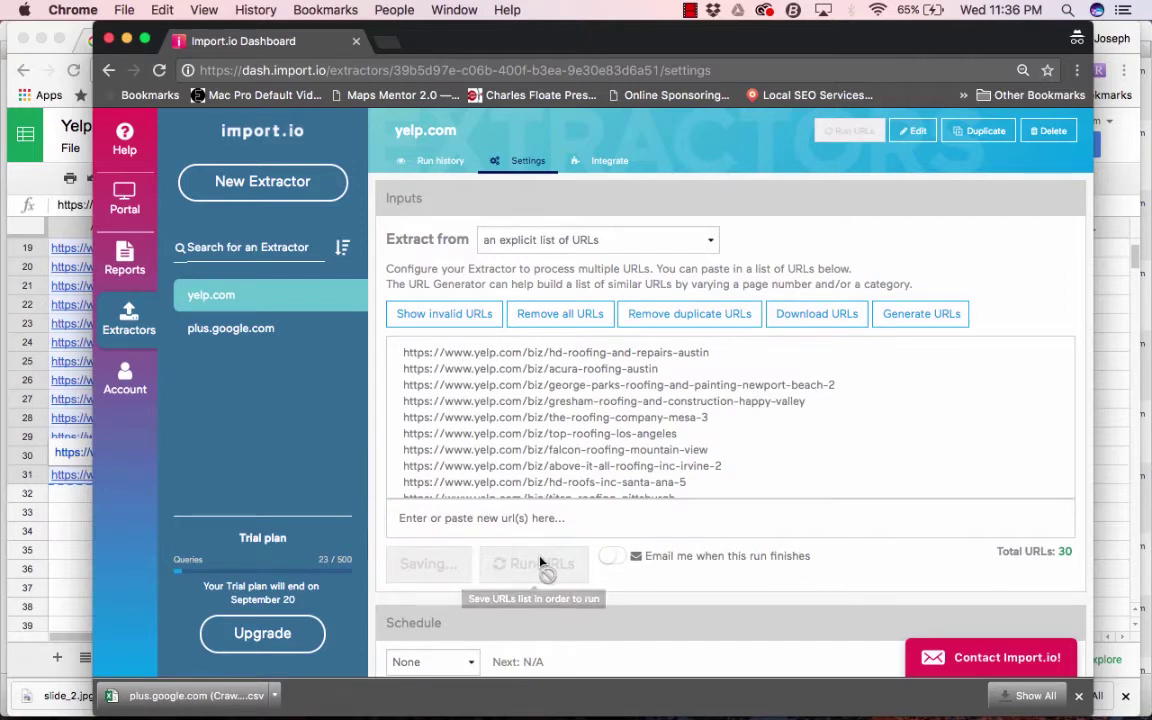
click(531, 566)
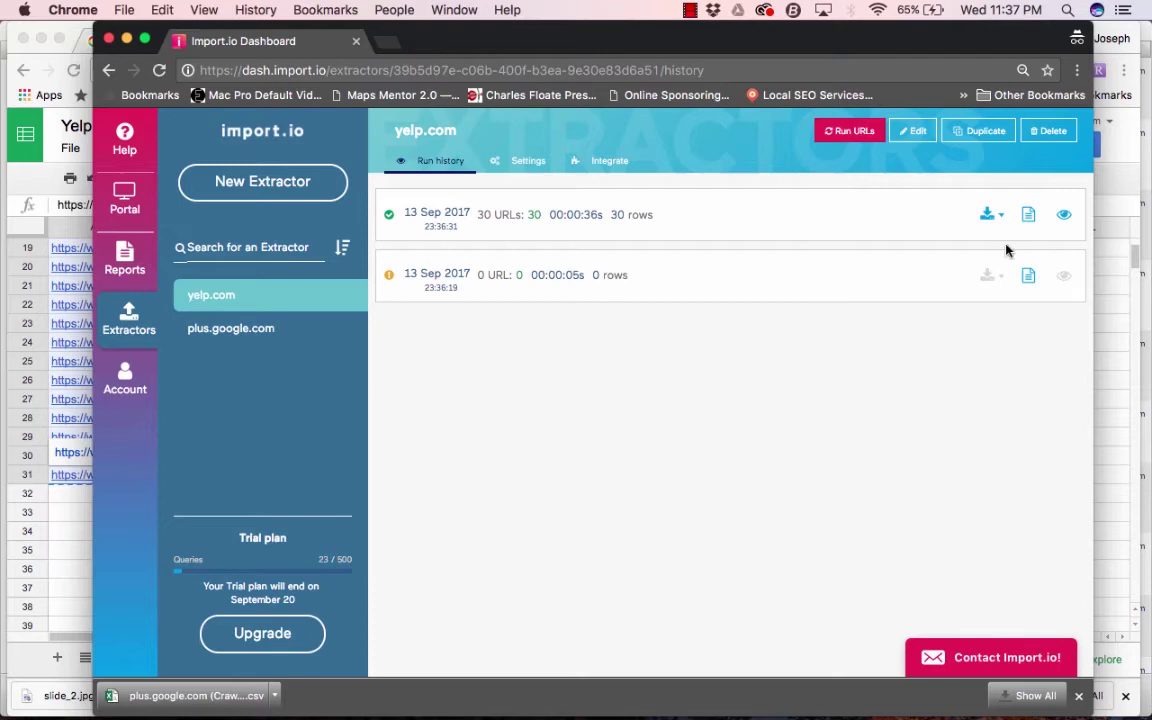
Download the finished 30-row run results as a CSV.
click(993, 219)
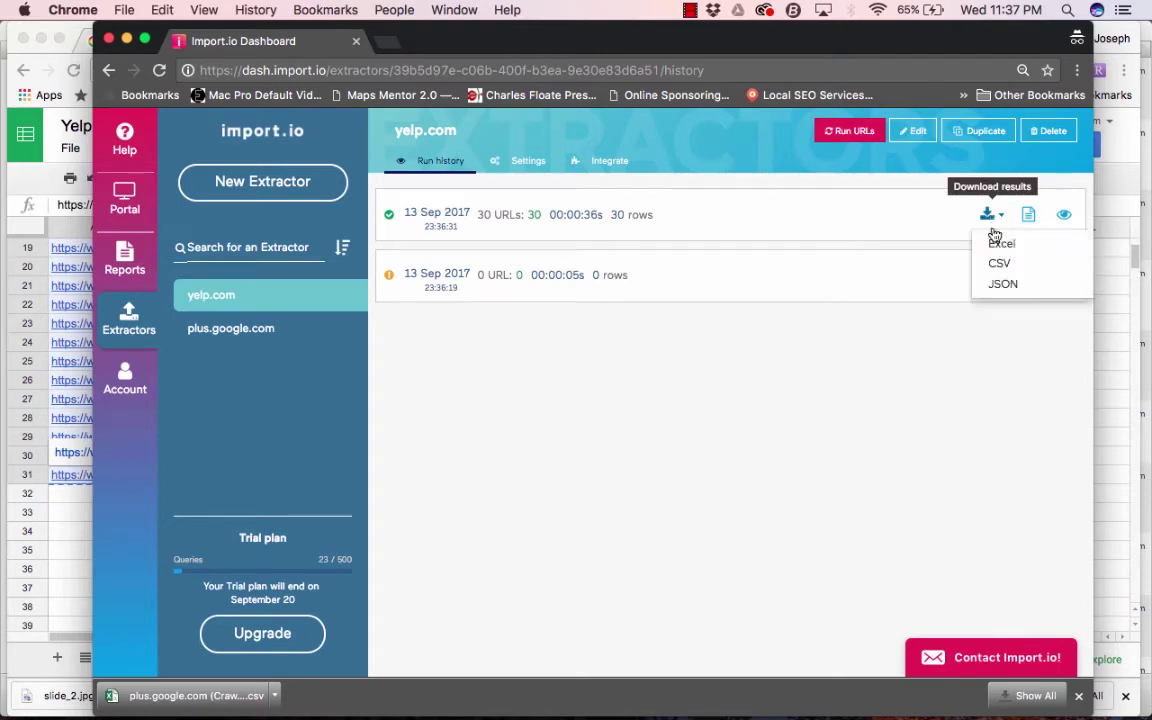
click(988, 262)
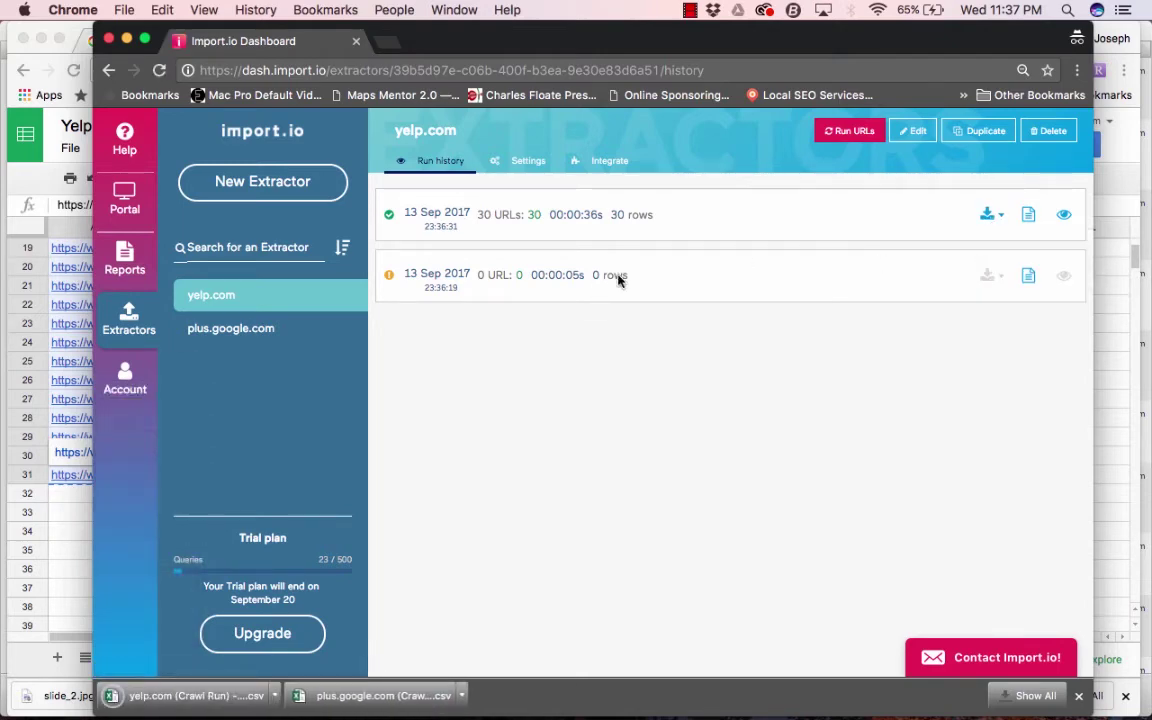
Import the yelp.com (Crawl Run) CSV from Downloads into Google Sheets as a new sheet.
click(60, 604)
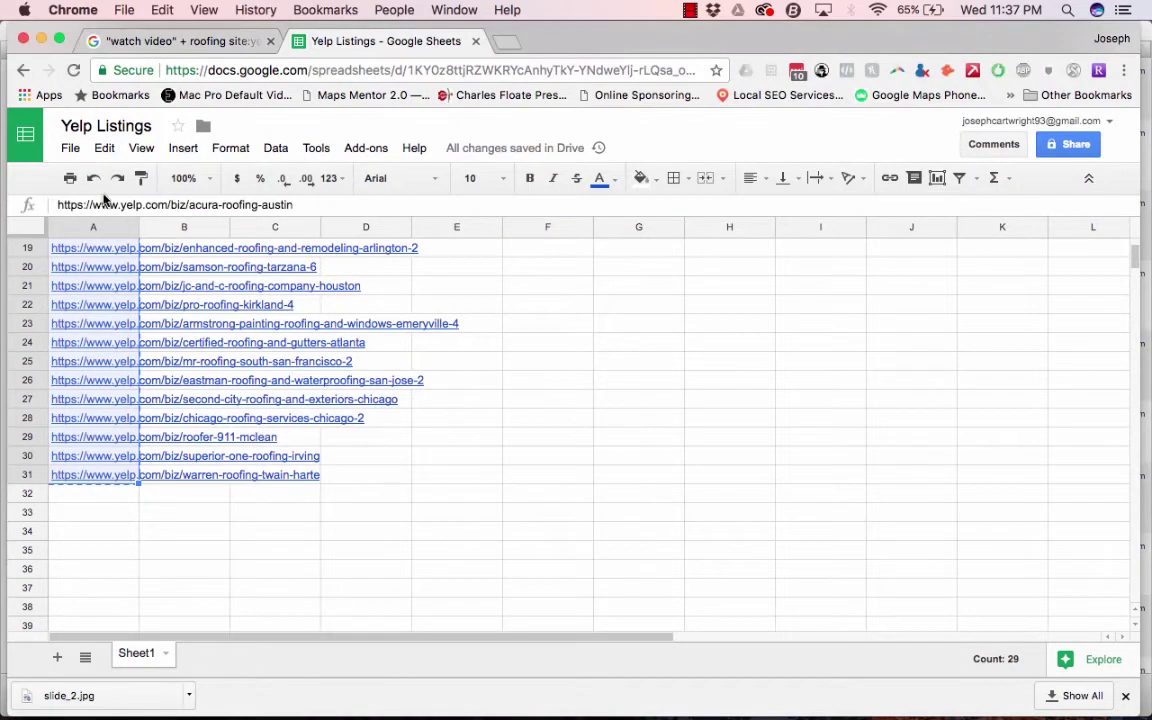
click(70, 147)
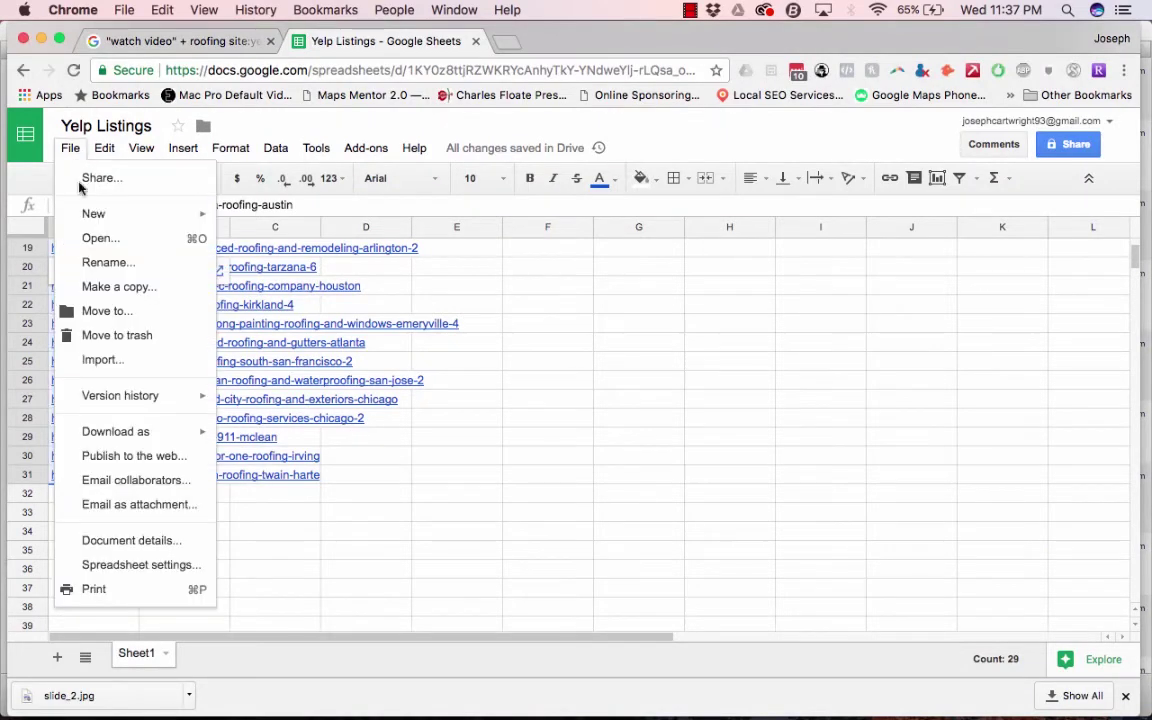
click(110, 364)
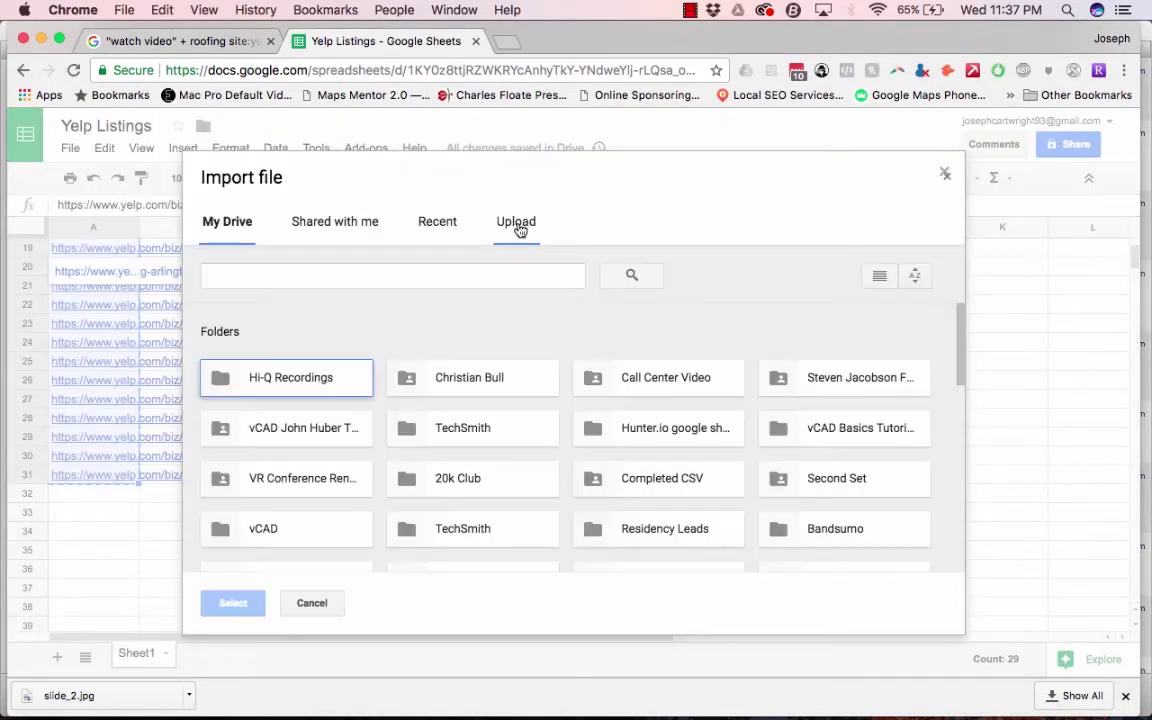
click(517, 223)
click(580, 440)
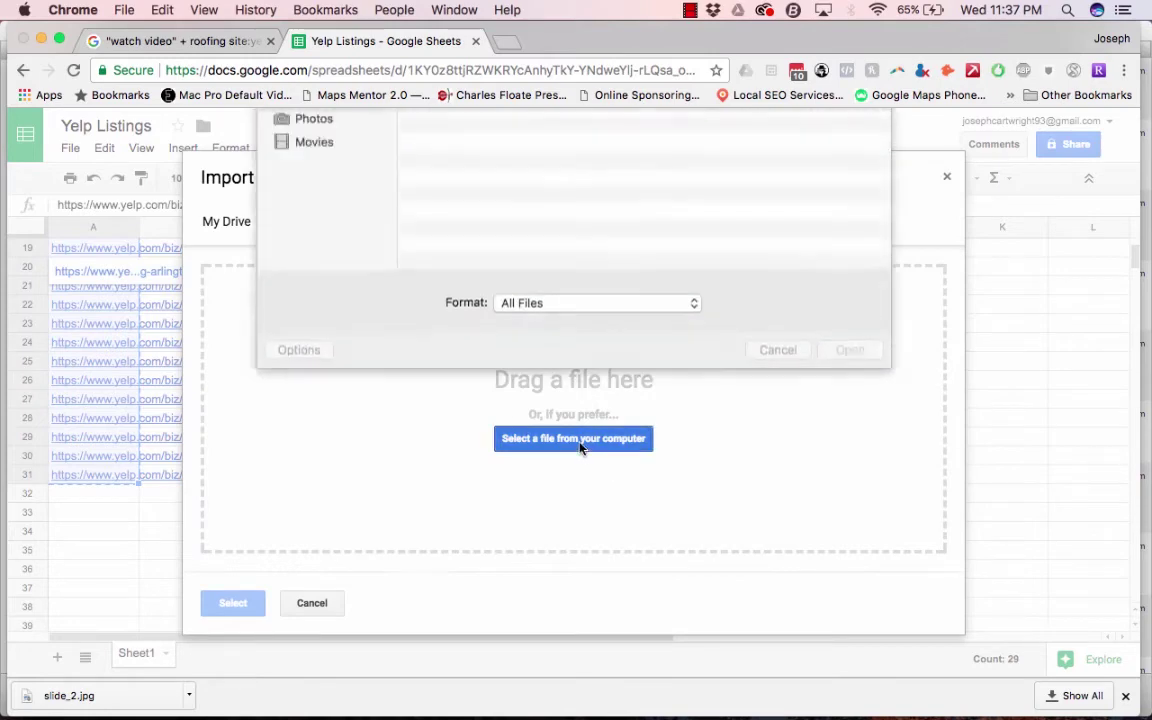
click(313, 317)
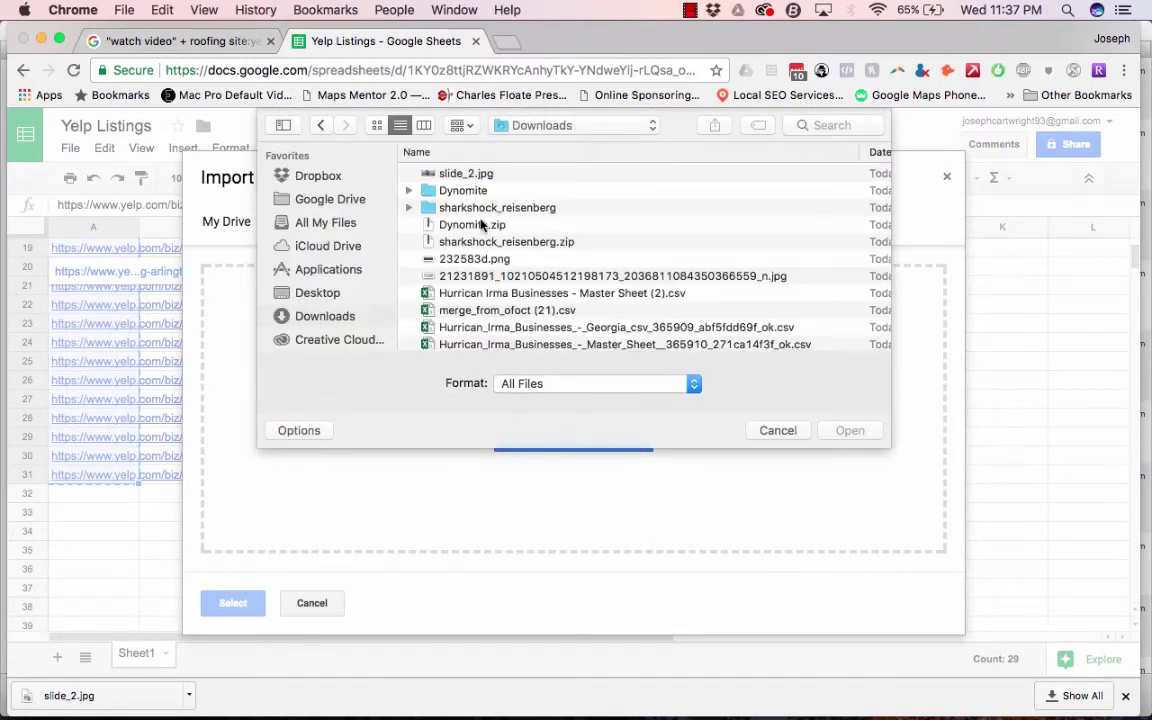
click(460, 176)
double_click(460, 176)
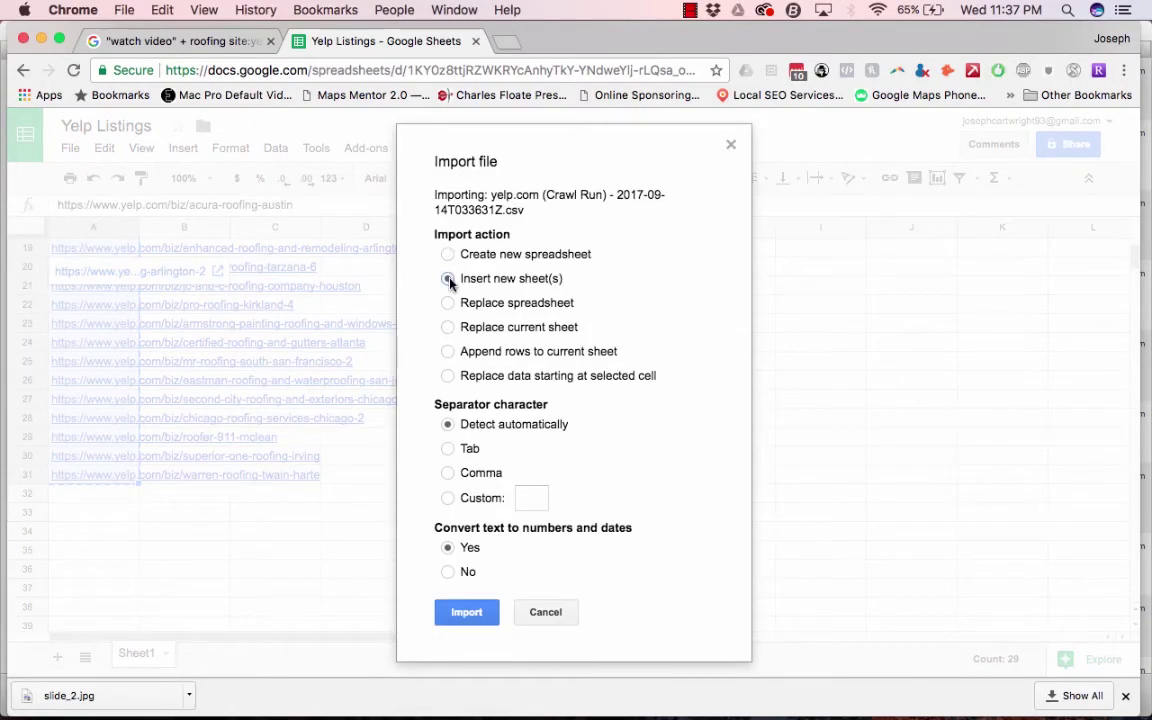
click(455, 612)
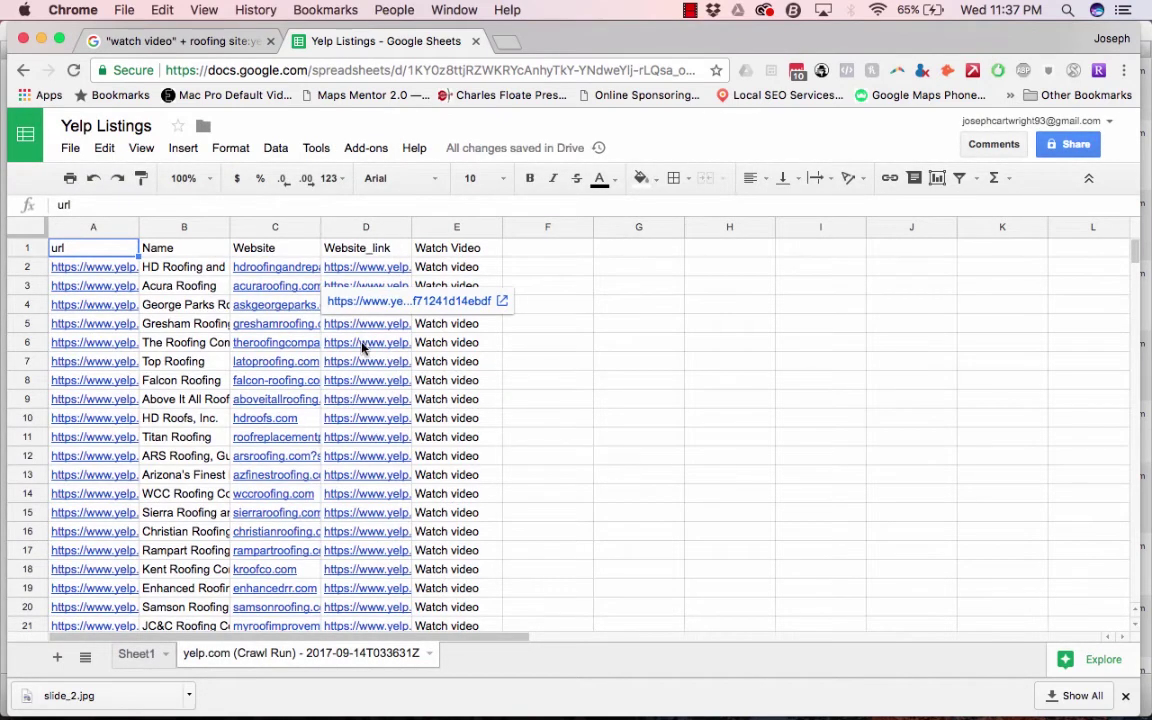
Widen the Website_link column D and freeze the header row.
drag(410, 227, 487, 222)
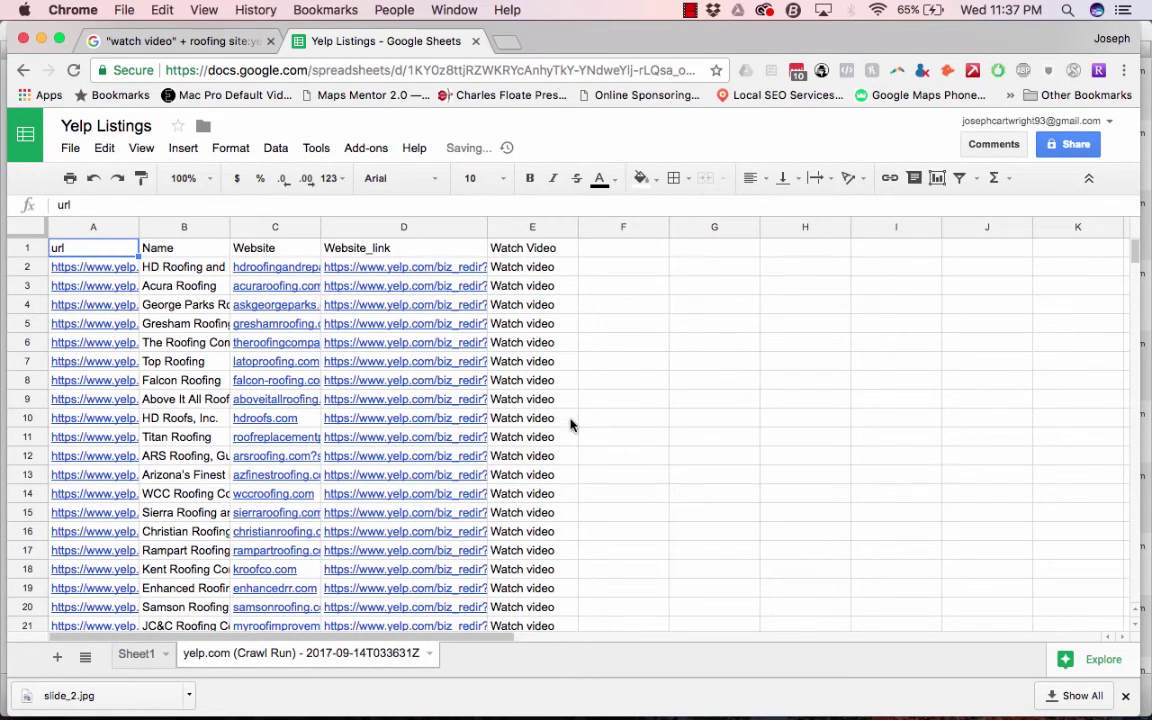
scroll(571, 424, down, 10)
scroll(571, 424, up, 3)
scroll(571, 424, up, 5)
click(20, 249)
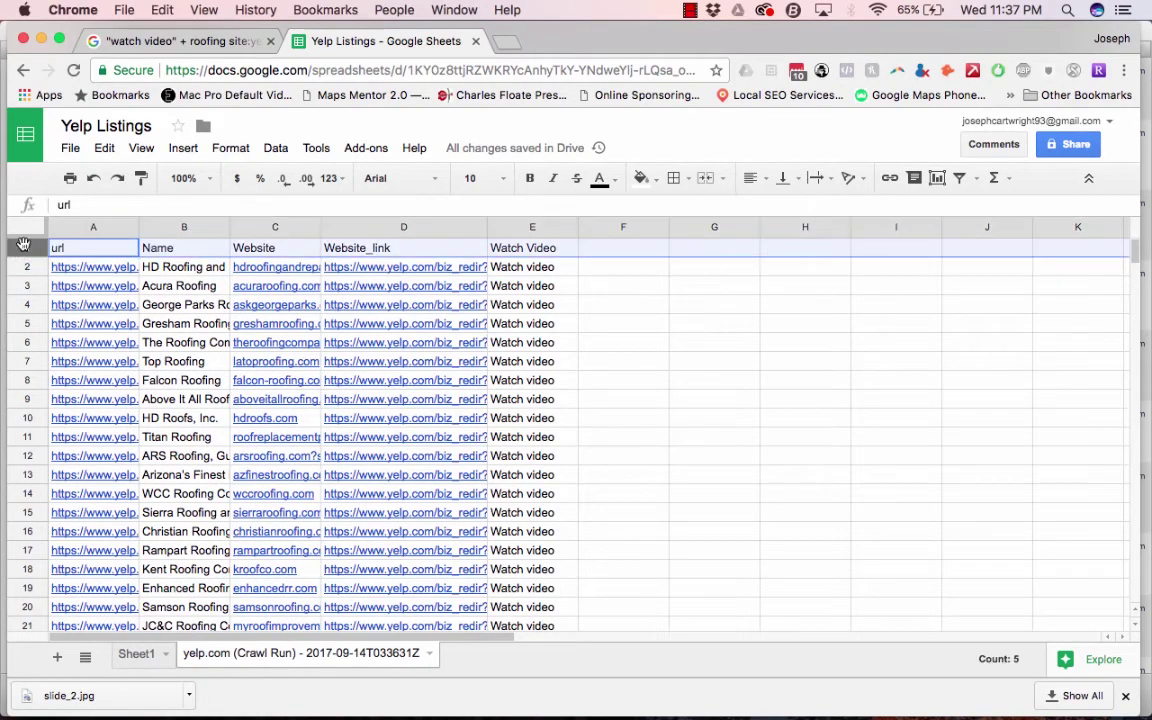
click(141, 147)
mouse_move(162, 182)
click(385, 211)
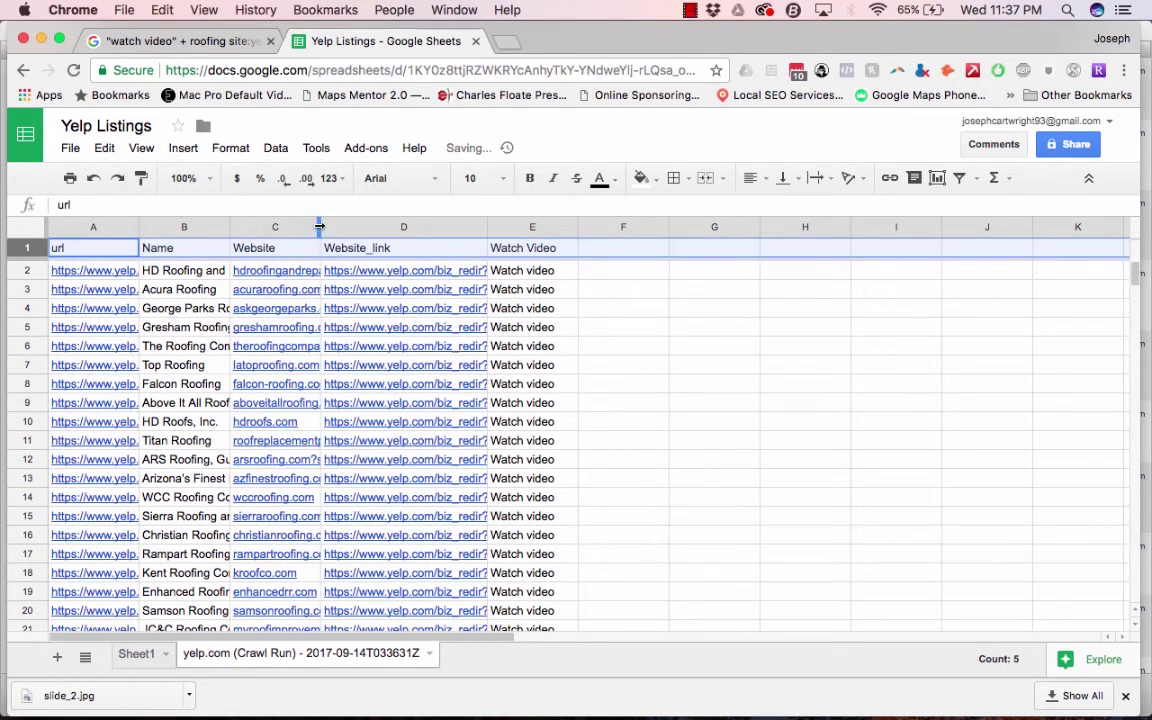
Widen the Website column C so full website addresses show.
drag(487, 227, 460, 250)
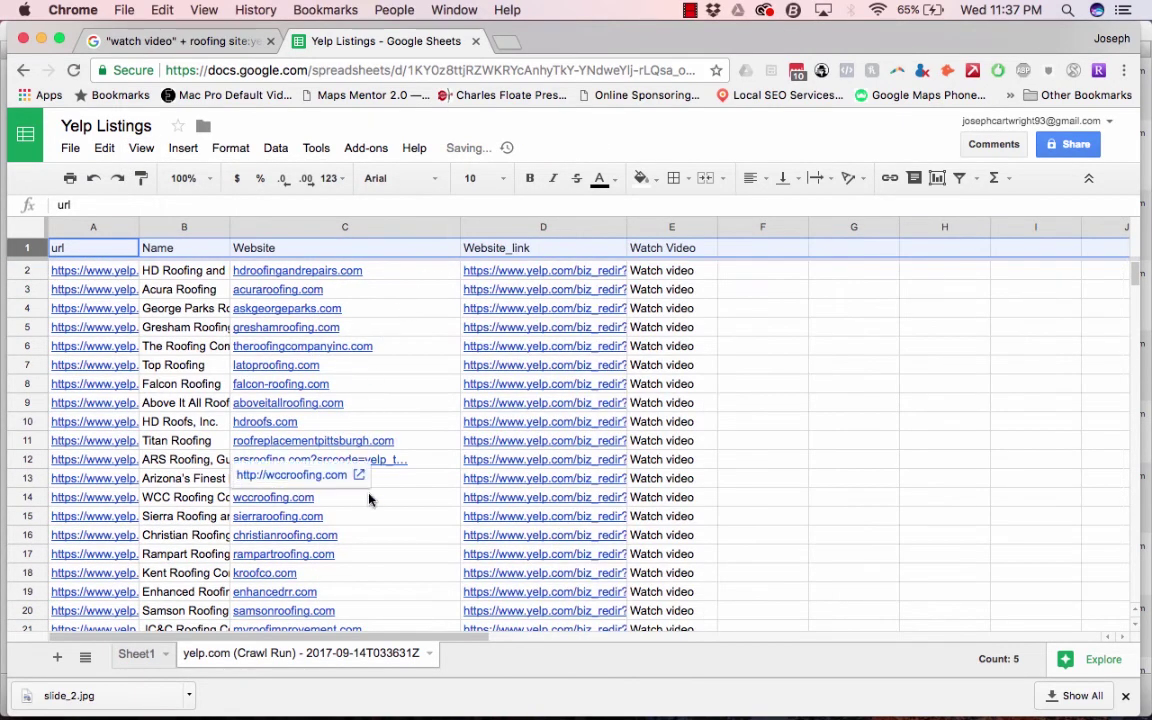
click(357, 384)
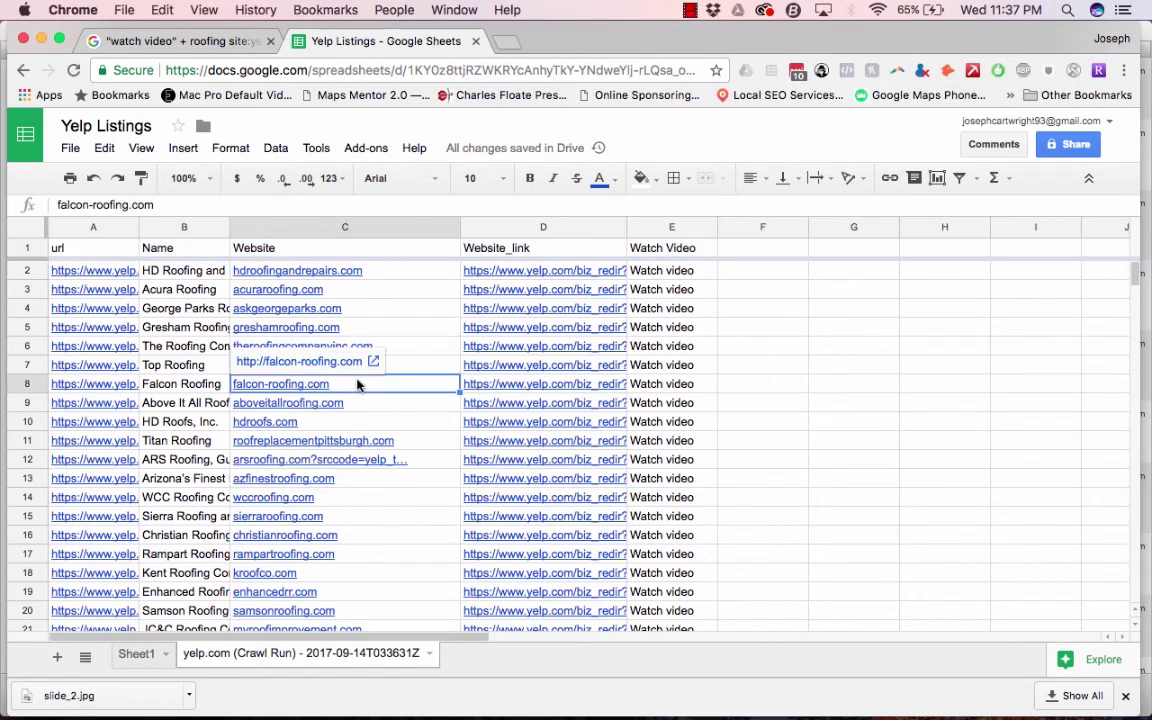
scroll(357, 384, down, 5)
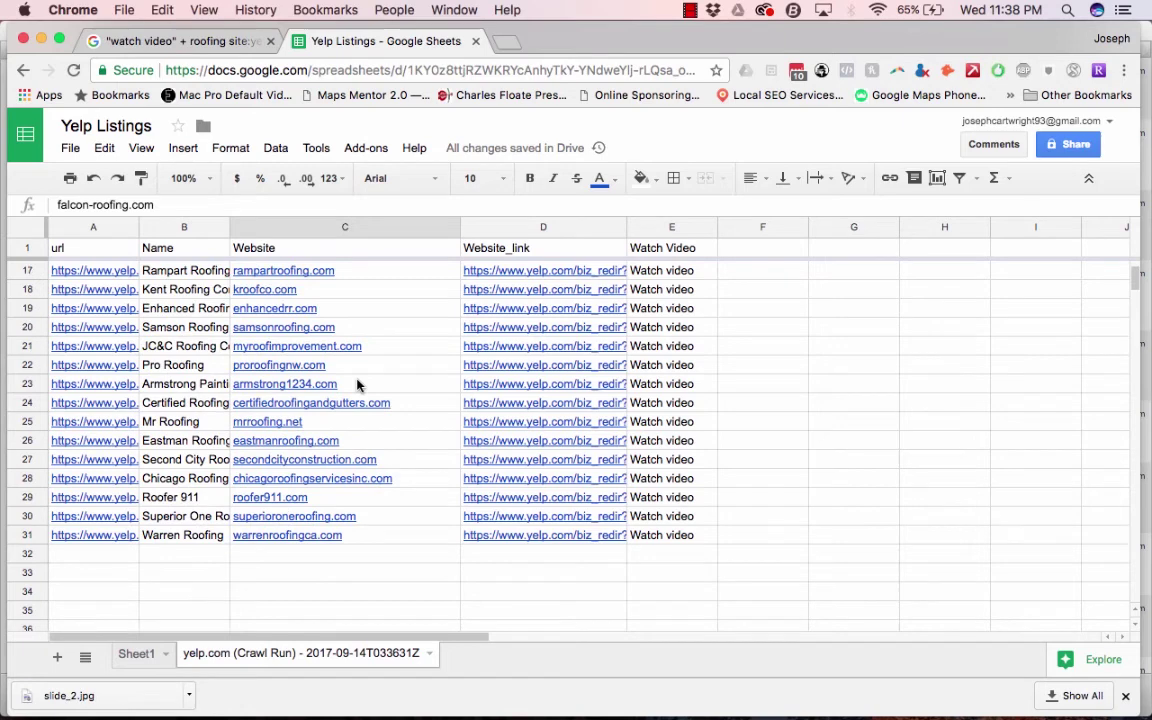
scroll(357, 384, up, 4)
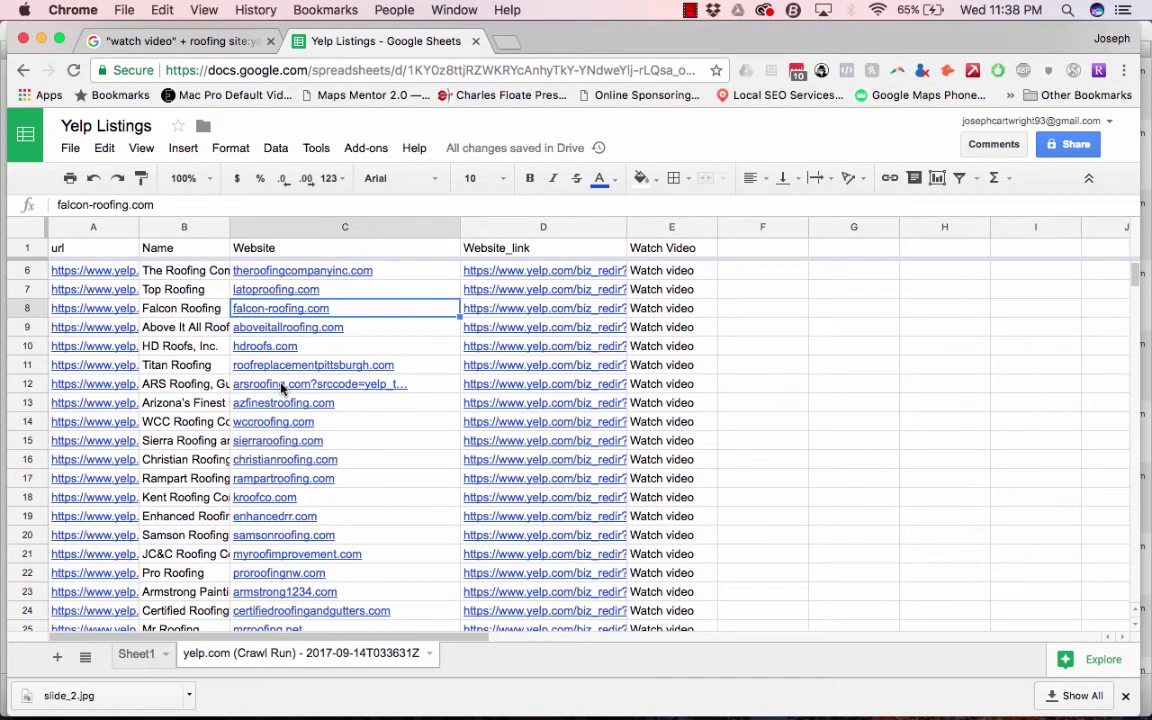
Delete the ?srccode tracking suffix so C12 reads just arsroofing.com.
click(283, 389)
click(136, 204)
drag(136, 204, 267, 204)
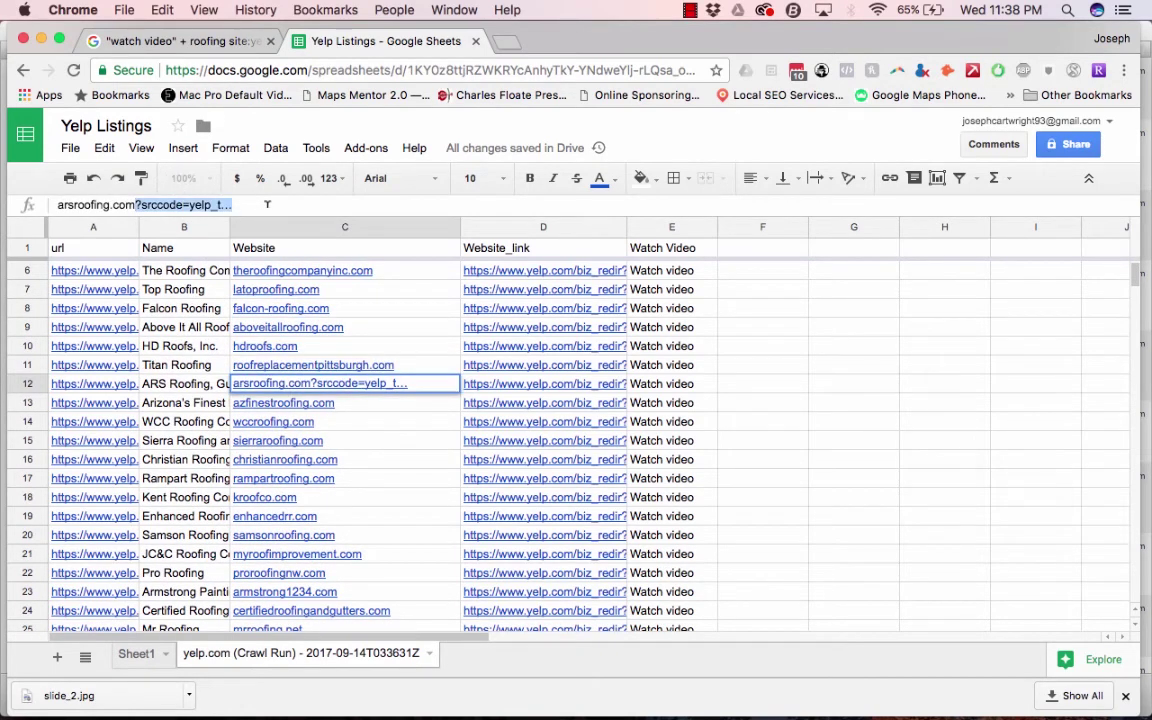
key(BackSpace)
key(Return)
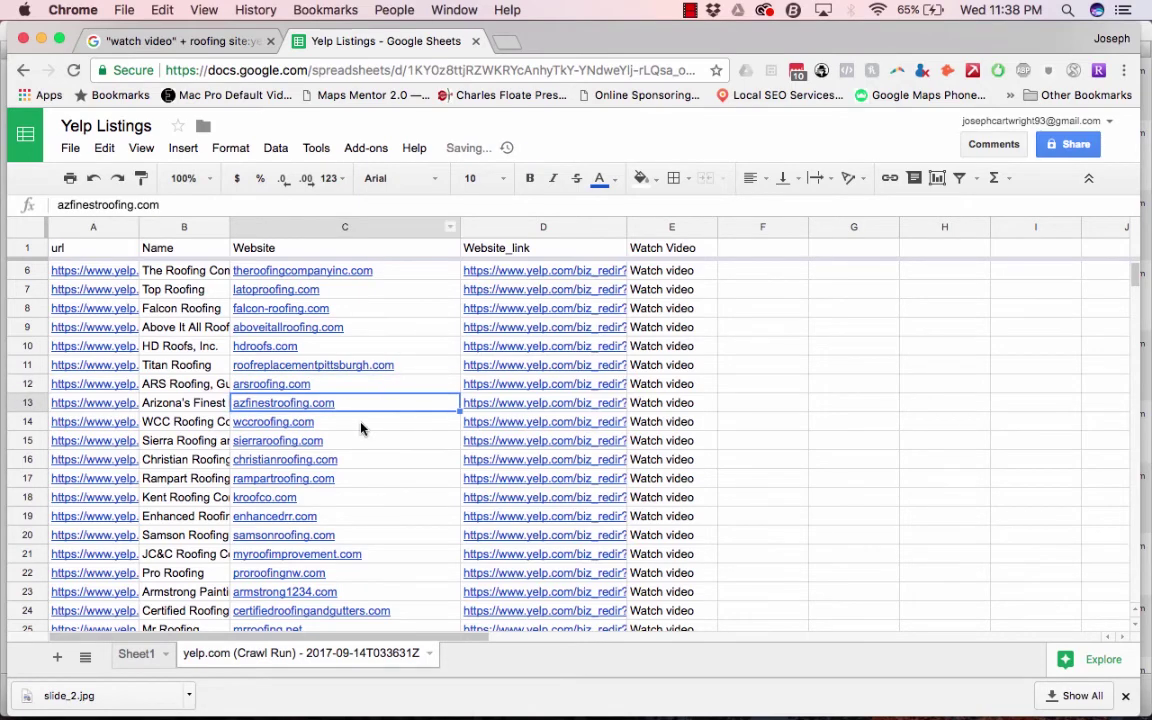
scroll(360, 429, up, 2)
click(315, 332)
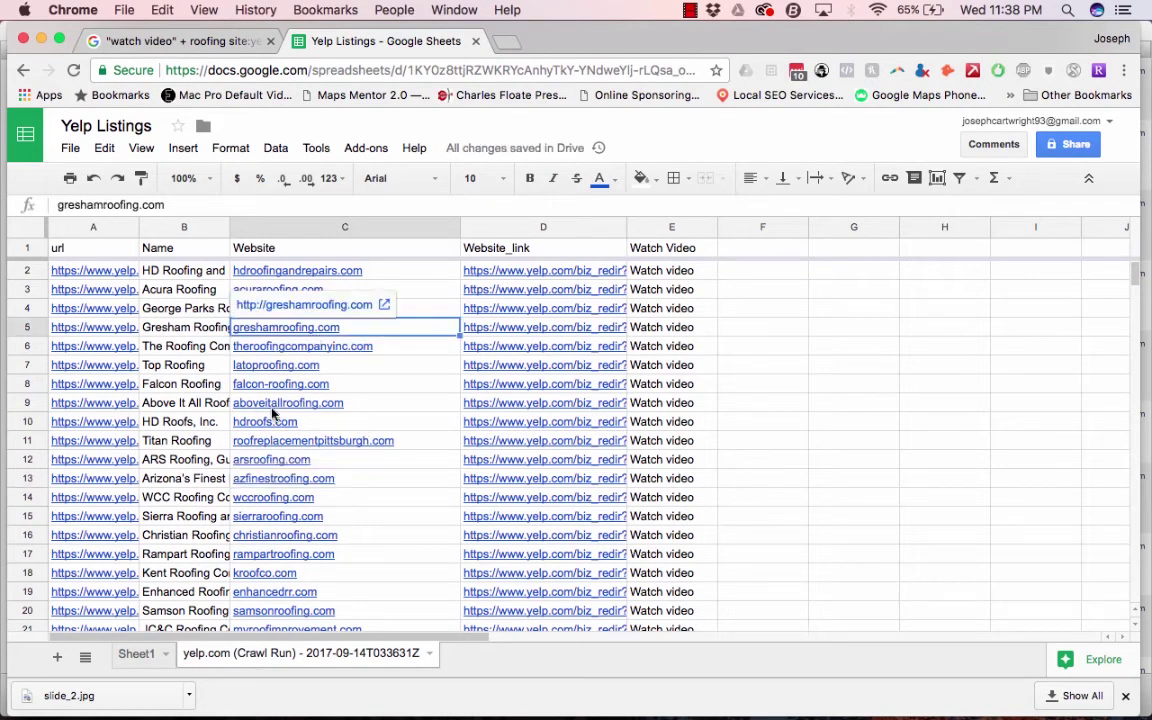
scroll(271, 410, down, 3)
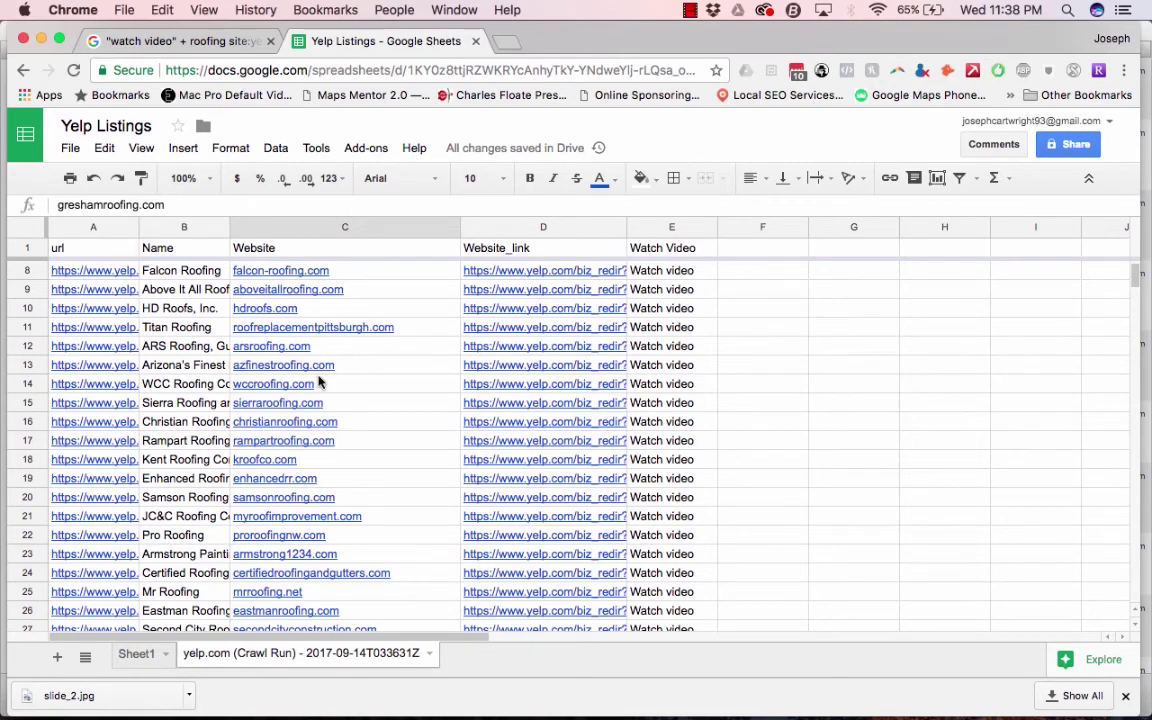
scroll(300, 400, up, 3)
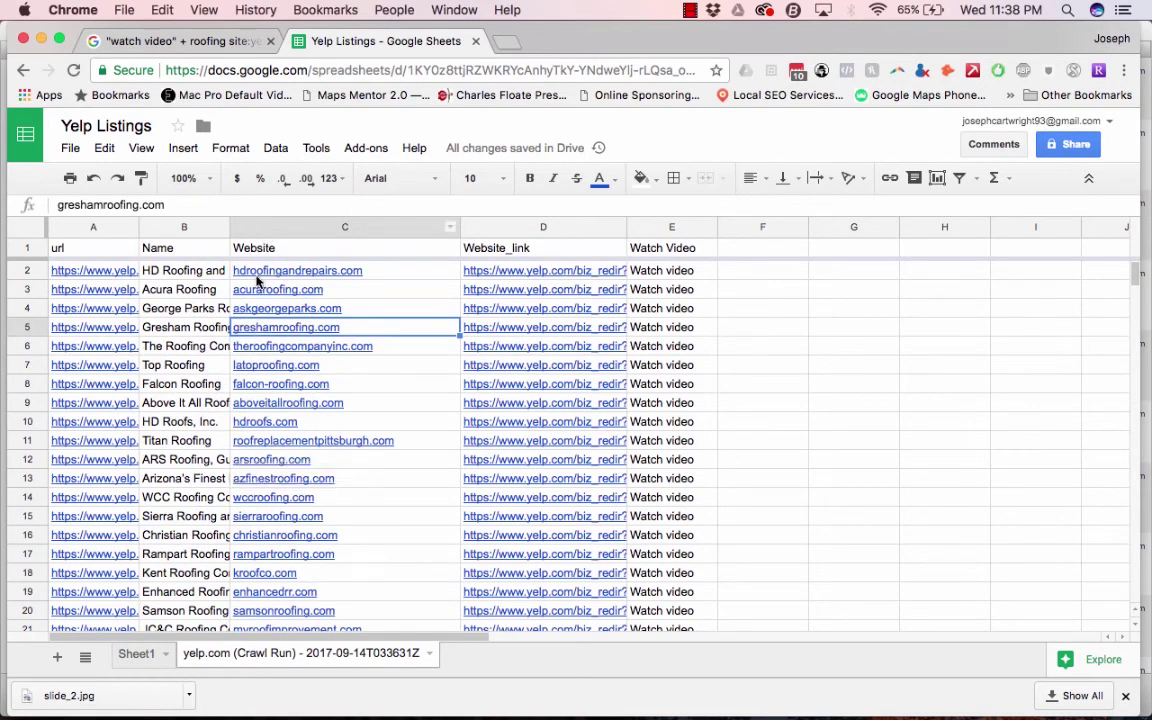
Select the websites in C2:C31 and bring up Power Tools' Text functions.
click(257, 275)
scroll(295, 440, down, 5)
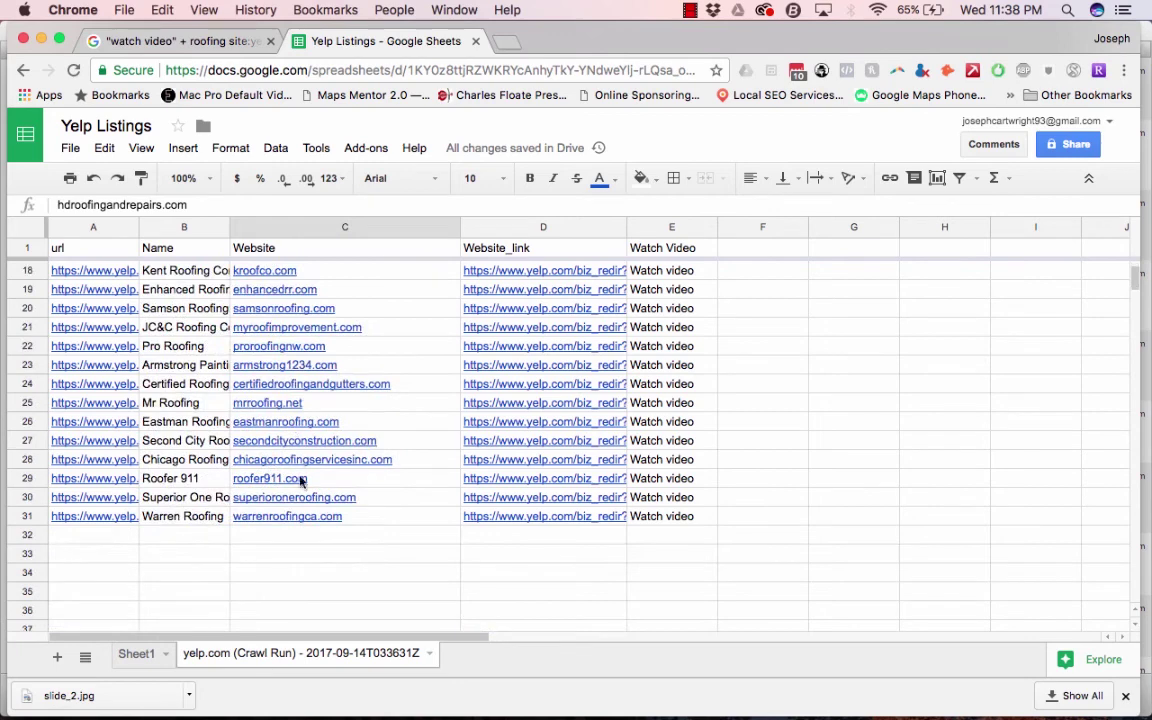
shift+click(298, 517)
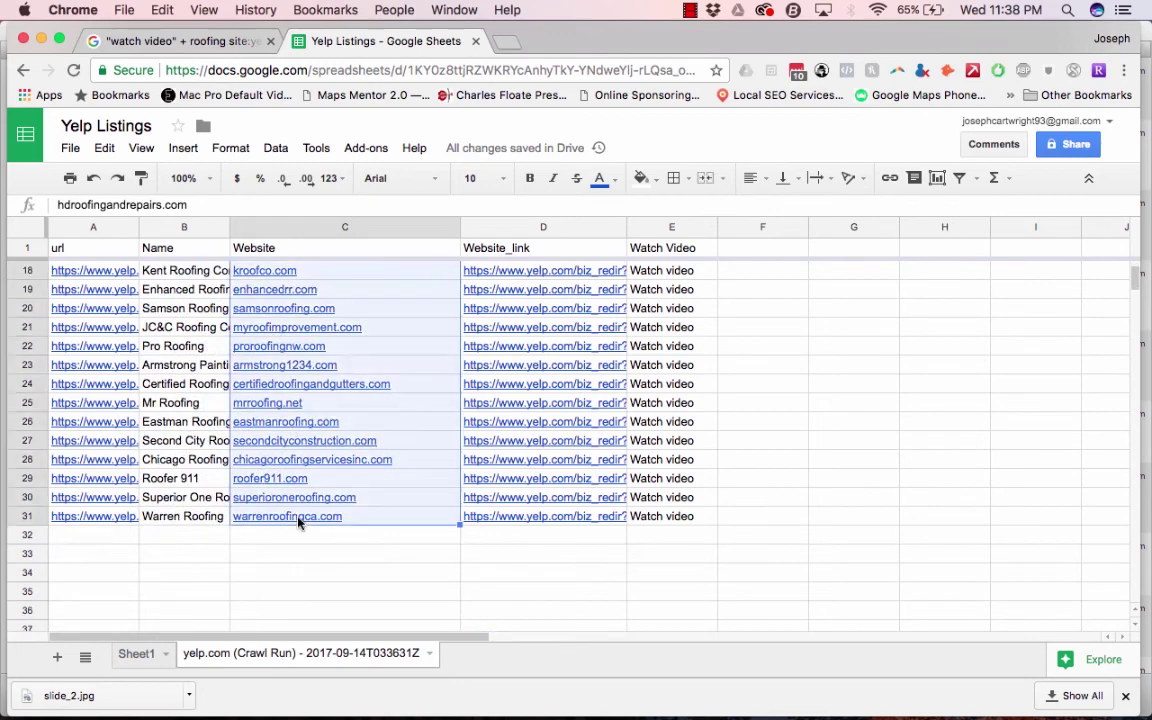
click(366, 148)
mouse_move(405, 214)
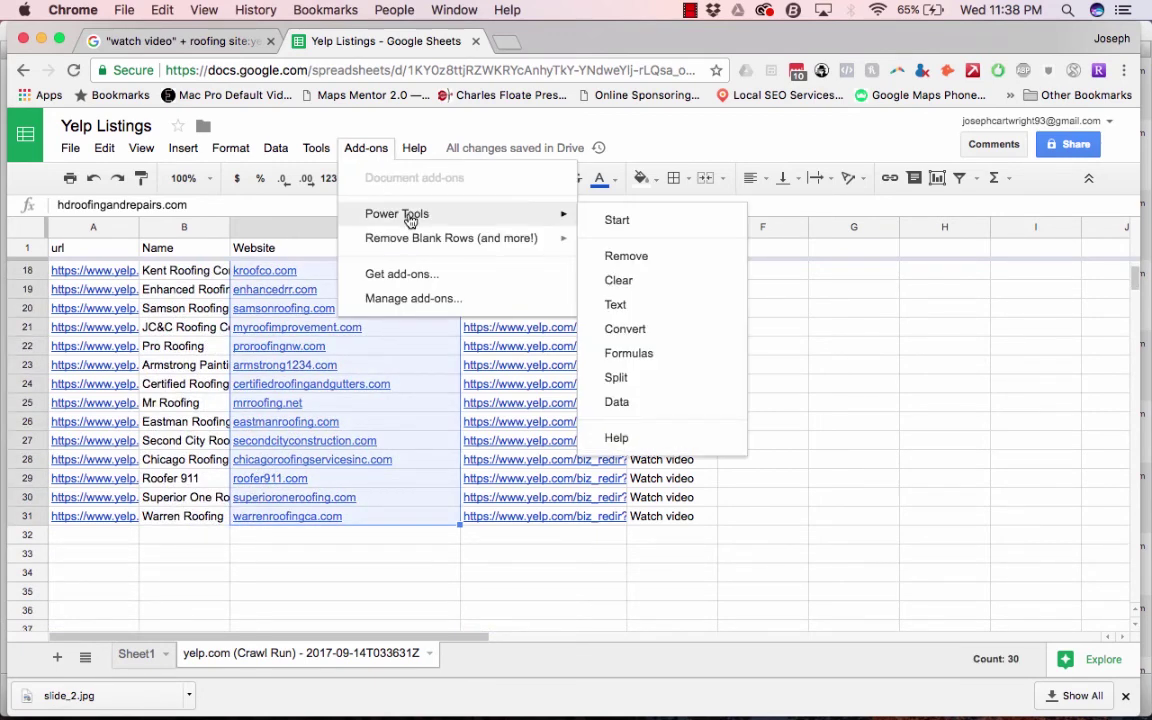
click(653, 304)
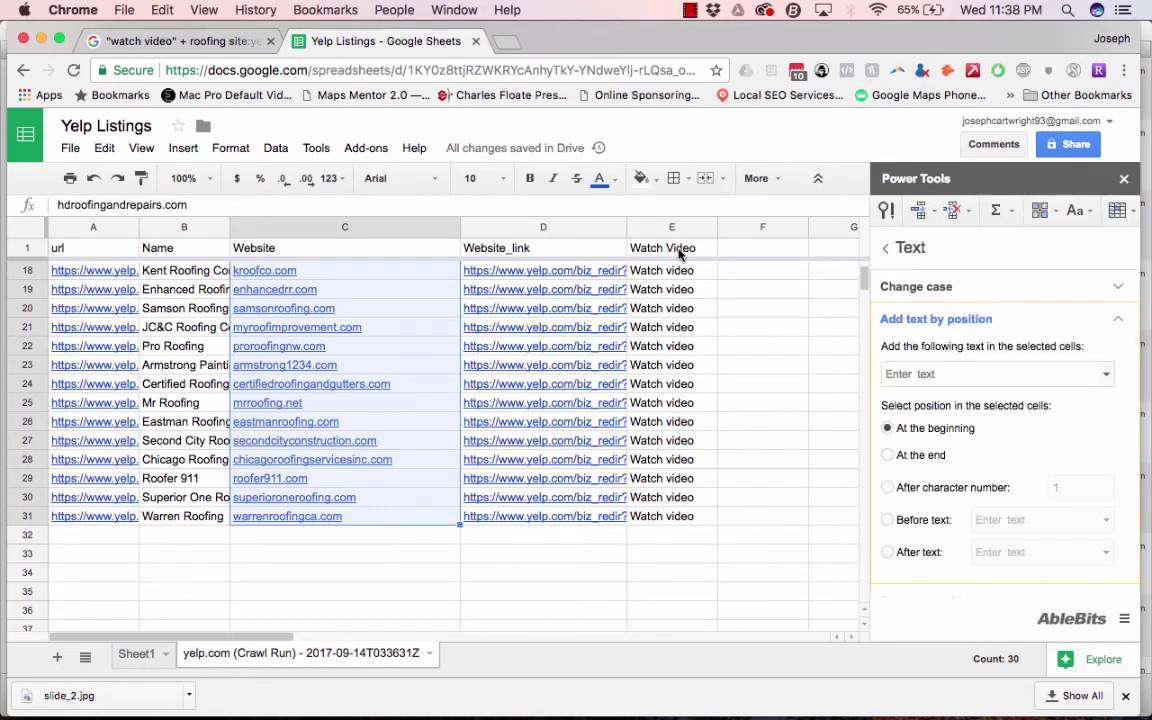
click(885, 374)
text(info@)
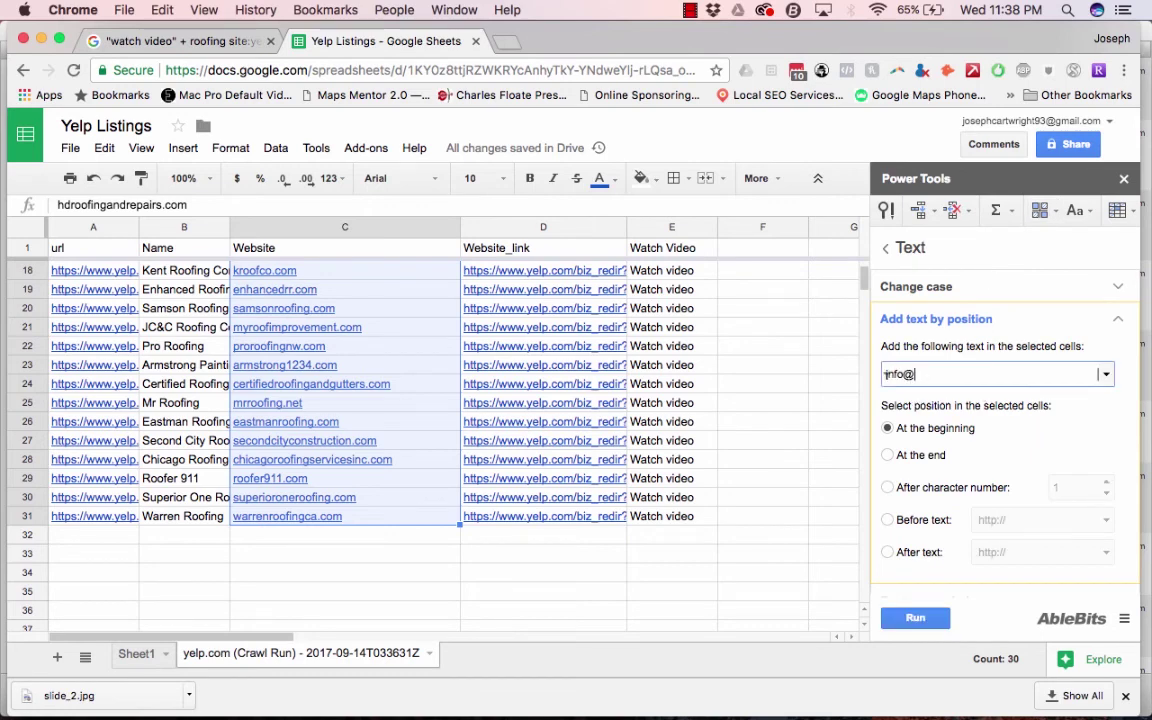
key(super+a)
text(h)
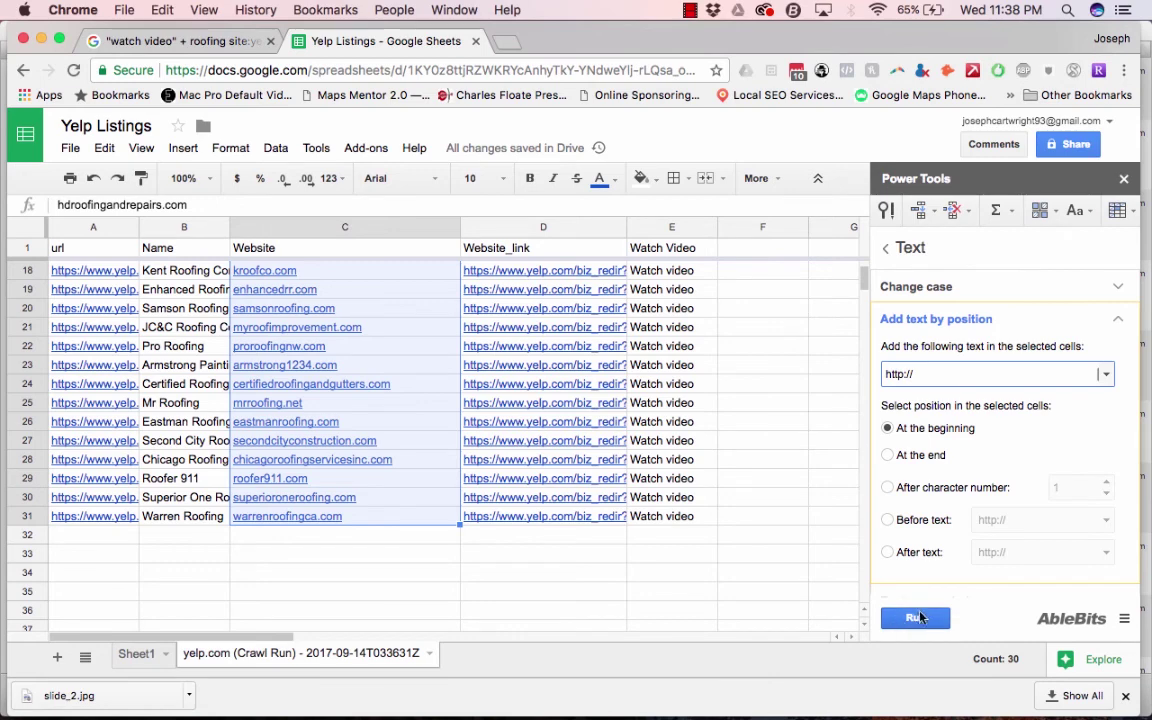
text(ttp://www.)
click(928, 619)
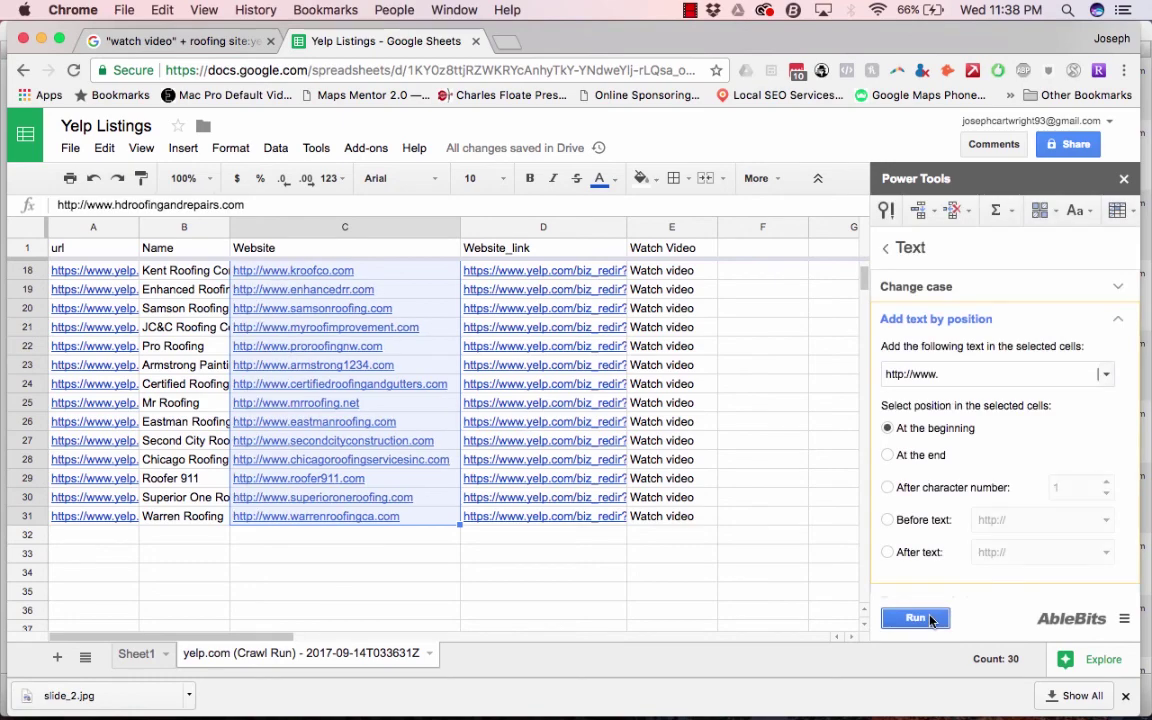
scroll(312, 397, up, 5)
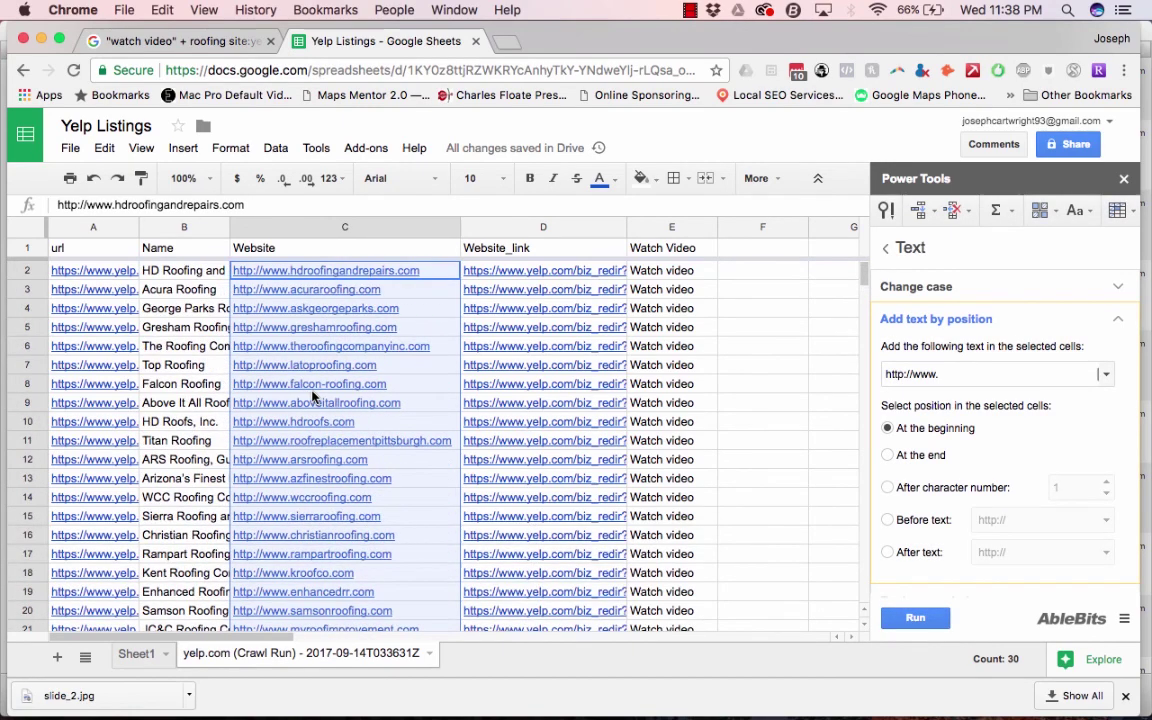
scroll(312, 397, down, 2)
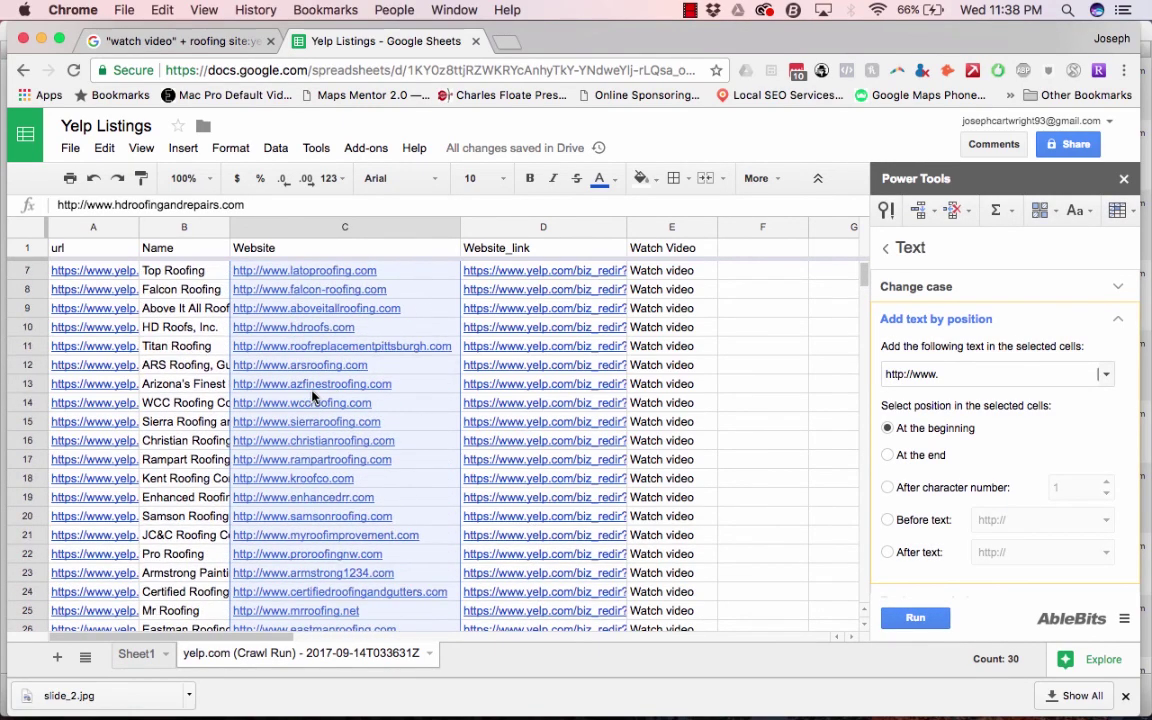